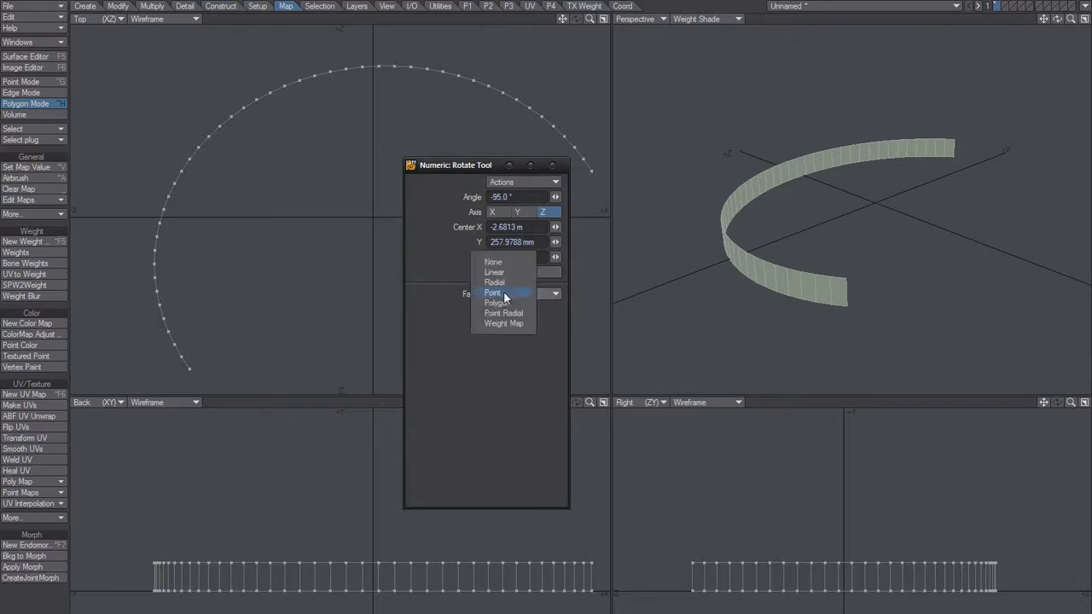
# Step: Set the Rotate tool's falloff to Radial and draw a falloff region with radii of about 3.2, 1.59 and 2.85 m around the strip's bend
pyautogui.click(495, 283)
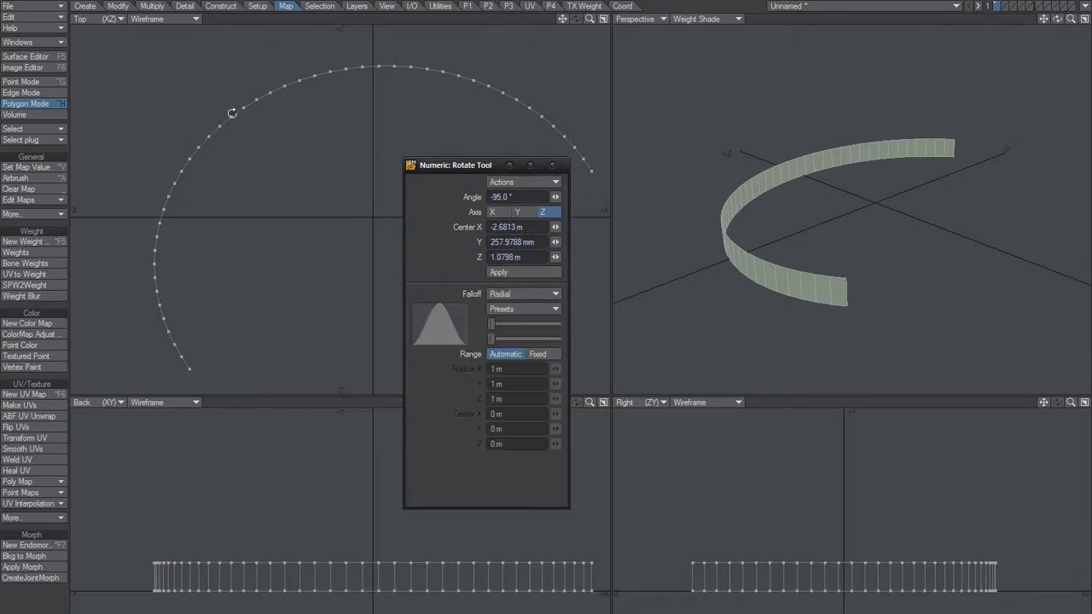
pyautogui.moveTo(377, 199); pyautogui.dragTo(362, 227, button='right')
pyautogui.moveTo(316, 190); pyautogui.dragTo(344, 202, button='right')
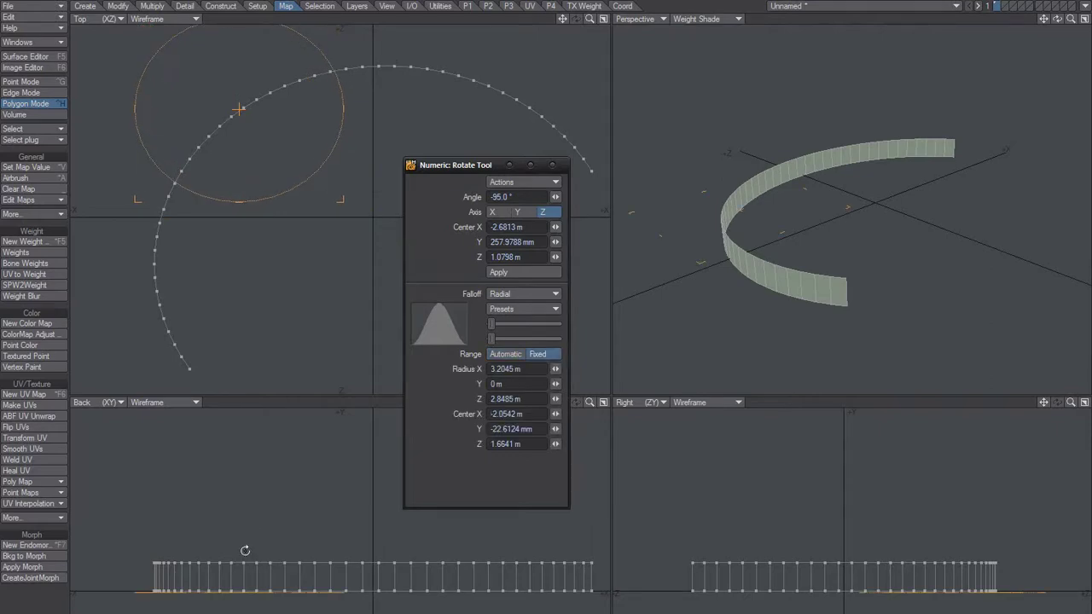
pyautogui.moveTo(240, 592)
pyautogui.mouseDown(button='right')
pyautogui.moveTo(240, 543)
pyautogui.moveTo(242, 576)
pyautogui.mouseUp(button='right')
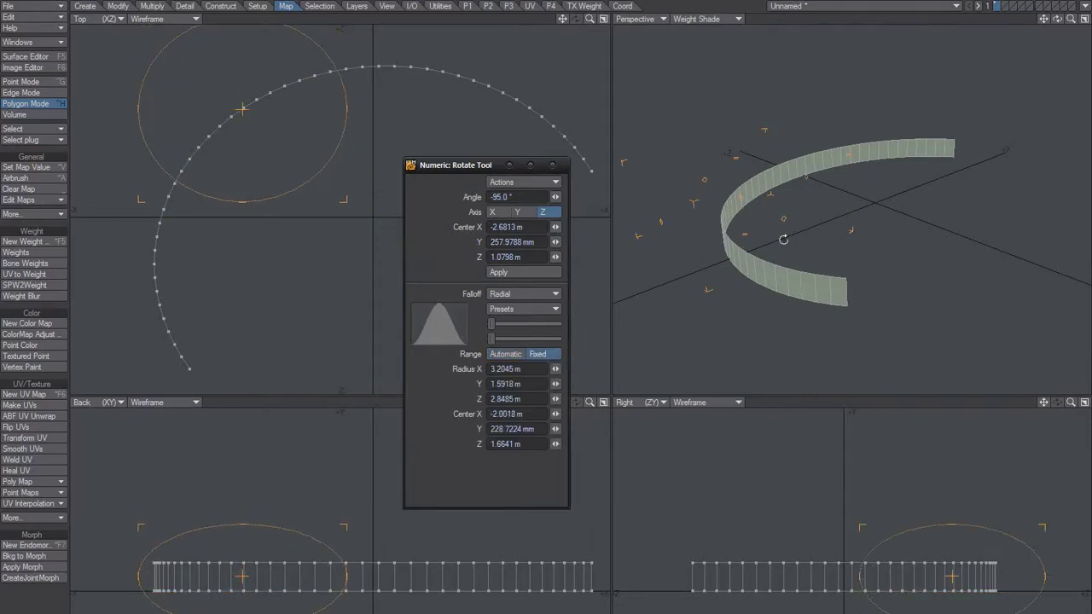
# Step: Position the radial falloff's centre on the strip at about X -2.0 m, Y 208 mm, Z 1.66 m
pyautogui.keyDown('alt'); pyautogui.moveTo(784, 240); pyautogui.dragTo(845, 201); pyautogui.keyUp('alt')
pyautogui.keyDown('ctrl'); pyautogui.keyDown('alt'); pyautogui.moveTo(768, 207); pyautogui.dragTo(807, 248); pyautogui.keyUp('alt'); pyautogui.keyUp('ctrl')
pyautogui.moveTo(807, 247)
pyautogui.keyDown('alt'); pyautogui.mouseDown()
pyautogui.moveTo(811, 269)
pyautogui.moveTo(776, 254)
pyautogui.moveTo(795, 258)
pyautogui.moveTo(771, 238)
pyautogui.moveTo(819, 230)
pyautogui.mouseUp(); pyautogui.keyUp('alt')
pyautogui.keyDown('alt'); pyautogui.keyDown('shift'); pyautogui.moveTo(819, 230); pyautogui.dragTo(781, 207); pyautogui.keyUp('shift'); pyautogui.keyUp('alt')
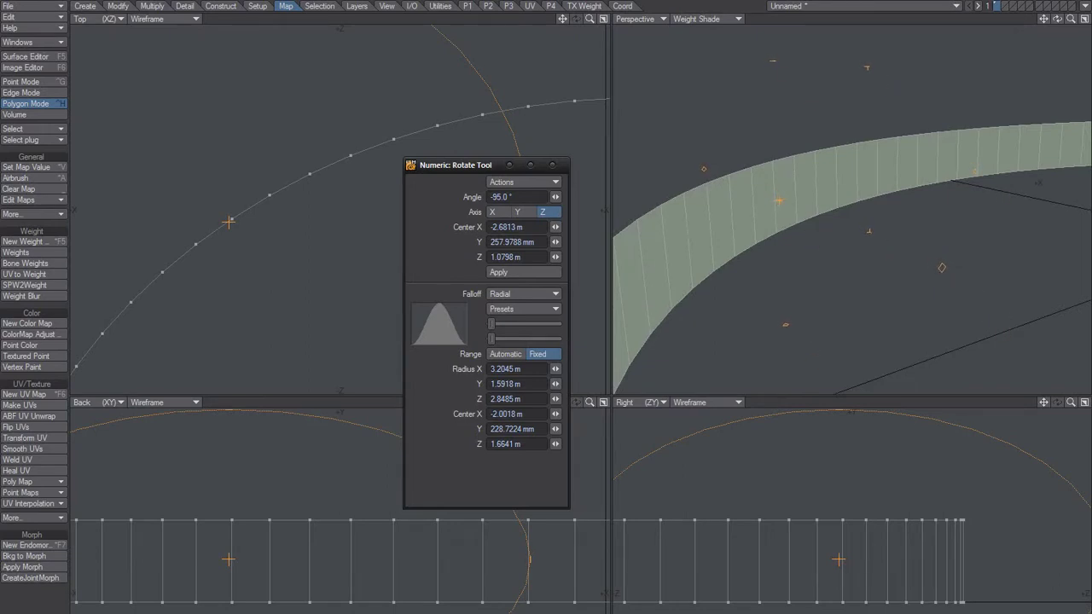
pyautogui.moveTo(779, 201); pyautogui.dragTo(777, 203)
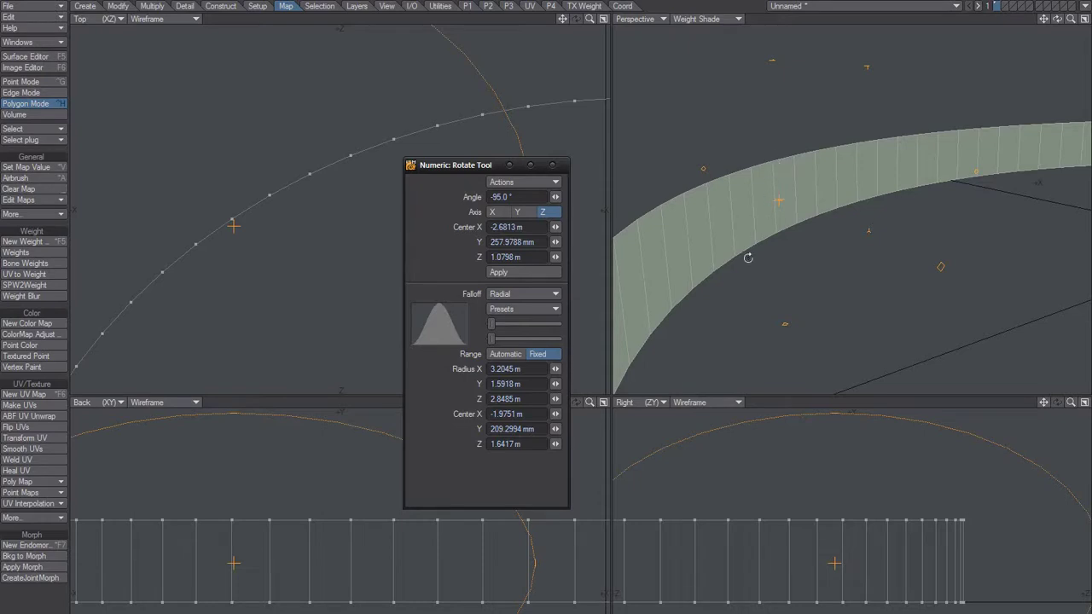
pyautogui.keyDown('alt'); pyautogui.moveTo(747, 258); pyautogui.dragTo(792, 199); pyautogui.keyUp('alt')
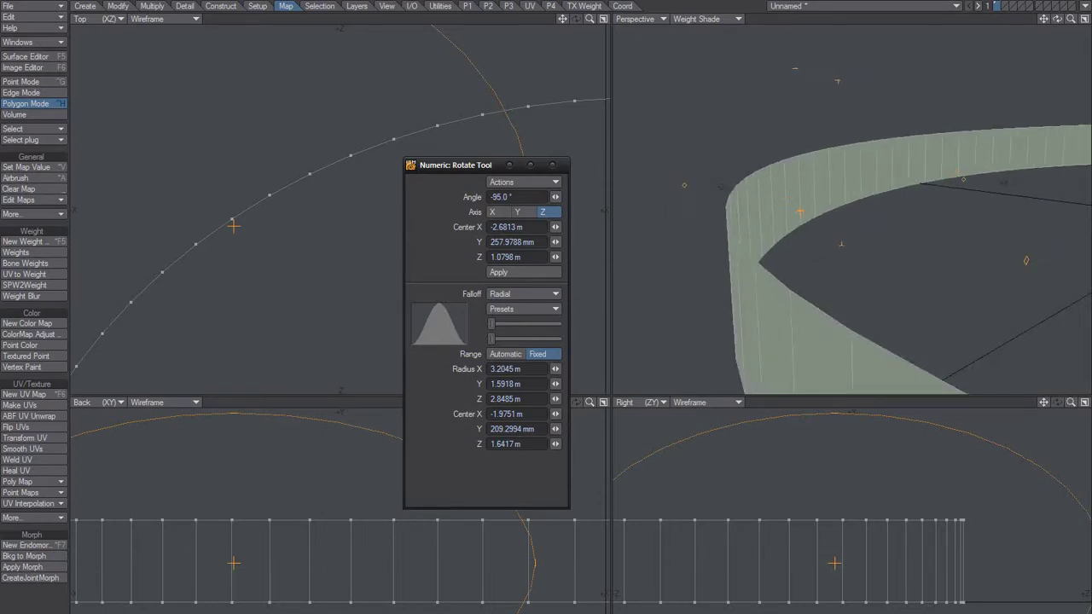
pyautogui.moveTo(795, 206); pyautogui.dragTo(791, 202)
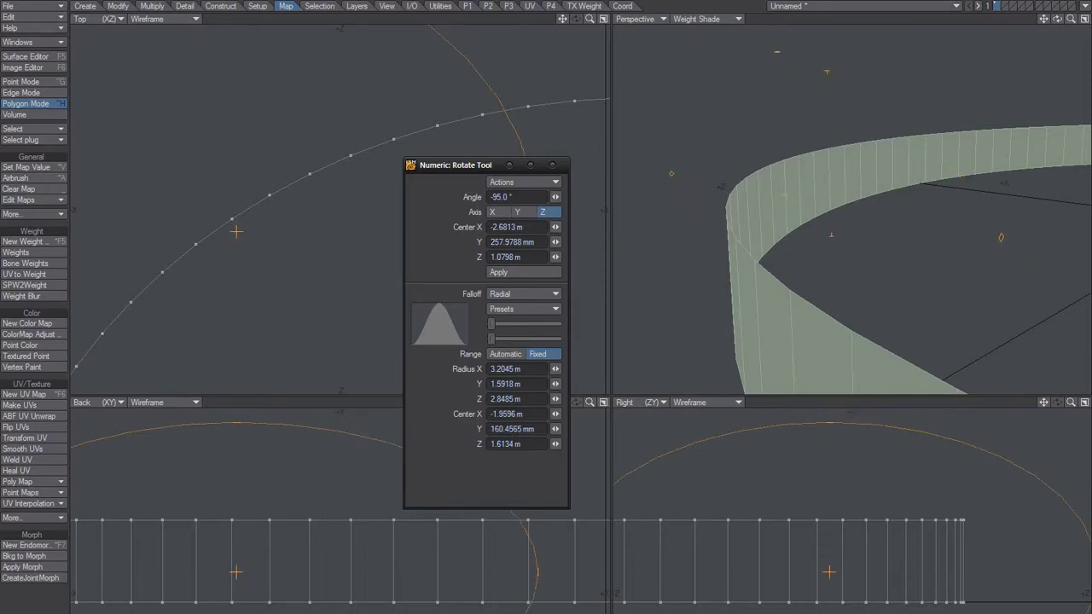
pyautogui.moveTo(786, 195)
pyautogui.mouseDown()
pyautogui.moveTo(775, 193)
pyautogui.moveTo(783, 198)
pyautogui.mouseUp()
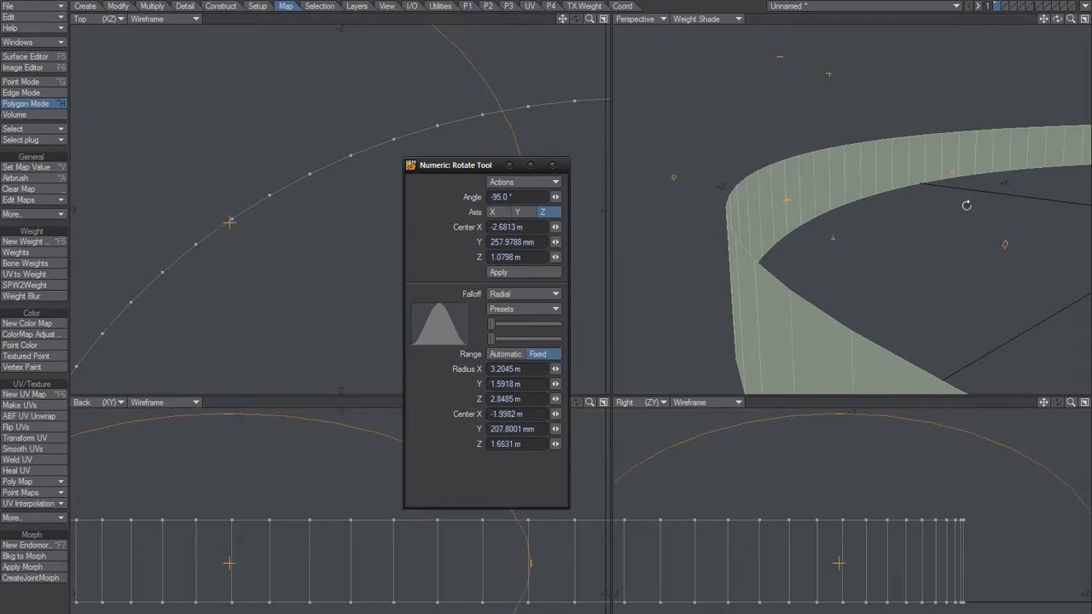
pyautogui.keyDown('alt'); pyautogui.moveTo(810, 233); pyautogui.dragTo(781, 214); pyautogui.keyUp('alt')
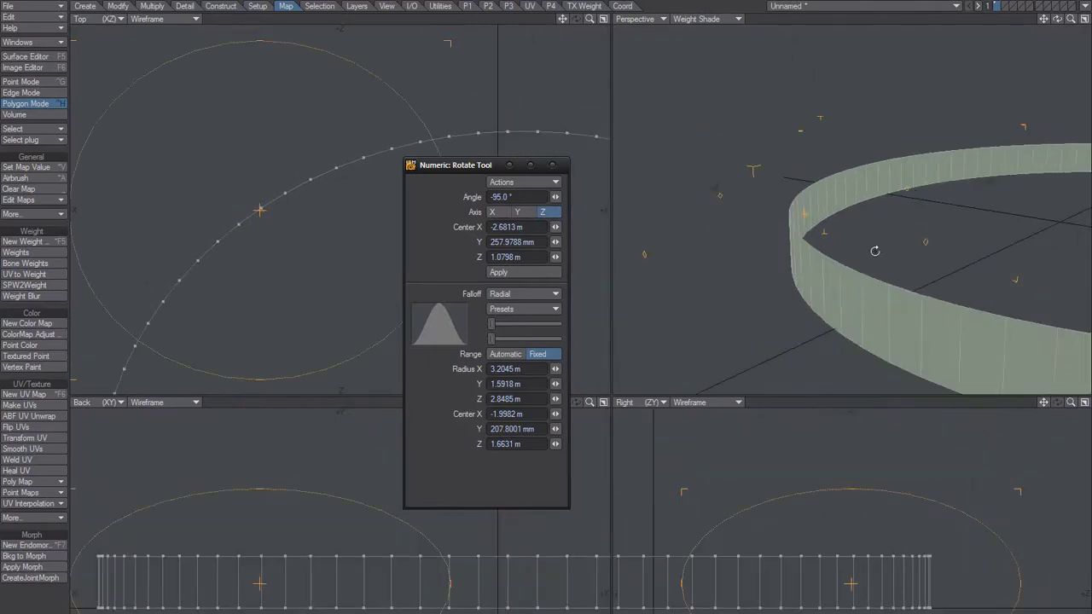
# Step: Try rotating the strip by about -198° within the radial falloff, and undo the rotation
pyautogui.moveTo(863, 250)
pyautogui.keyDown('alt'); pyautogui.keyDown('shift'); pyautogui.mouseDown()
pyautogui.moveTo(841, 231)
pyautogui.moveTo(879, 258)
pyautogui.moveTo(872, 246)
pyautogui.mouseUp(); pyautogui.keyUp('shift'); pyautogui.keyUp('alt')
pyautogui.moveTo(796, 196); pyautogui.dragTo(696, 198)
pyautogui.keyDown('alt'); pyautogui.moveTo(930, 255); pyautogui.dragTo(754, 258); pyautogui.keyUp('alt')
pyautogui.hotkey('ctrl', 'z')
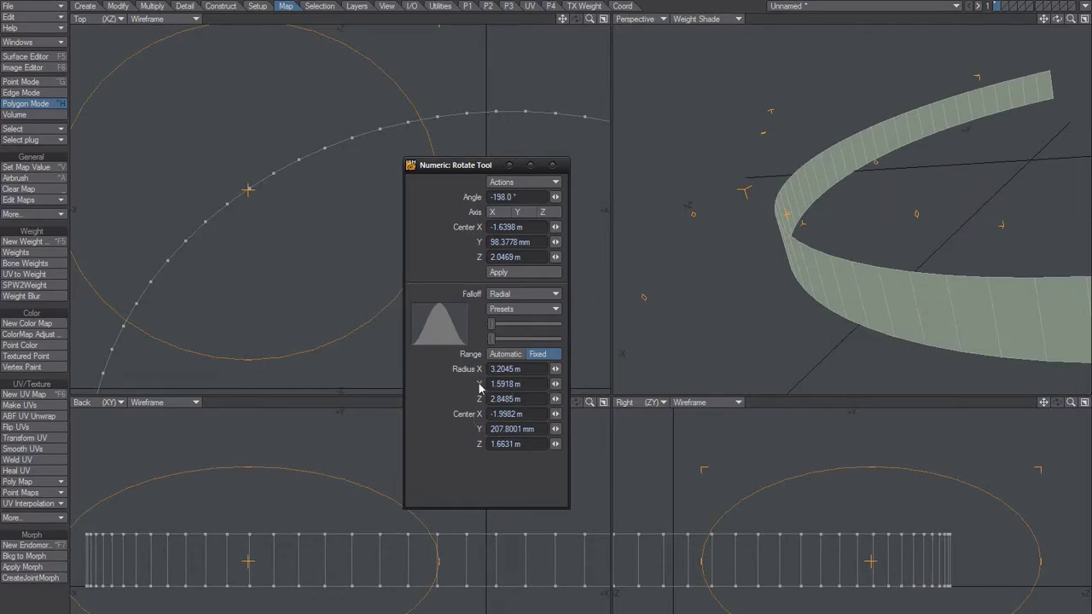
# Step: Try rotating the strip by about -55° around a centre near X 0, Z 0 with the radial falloff, and undo it
pyautogui.keyDown('alt'); pyautogui.moveTo(797, 238); pyautogui.dragTo(723, 238); pyautogui.keyUp('alt')
pyautogui.hotkey('ctrl', 'z')
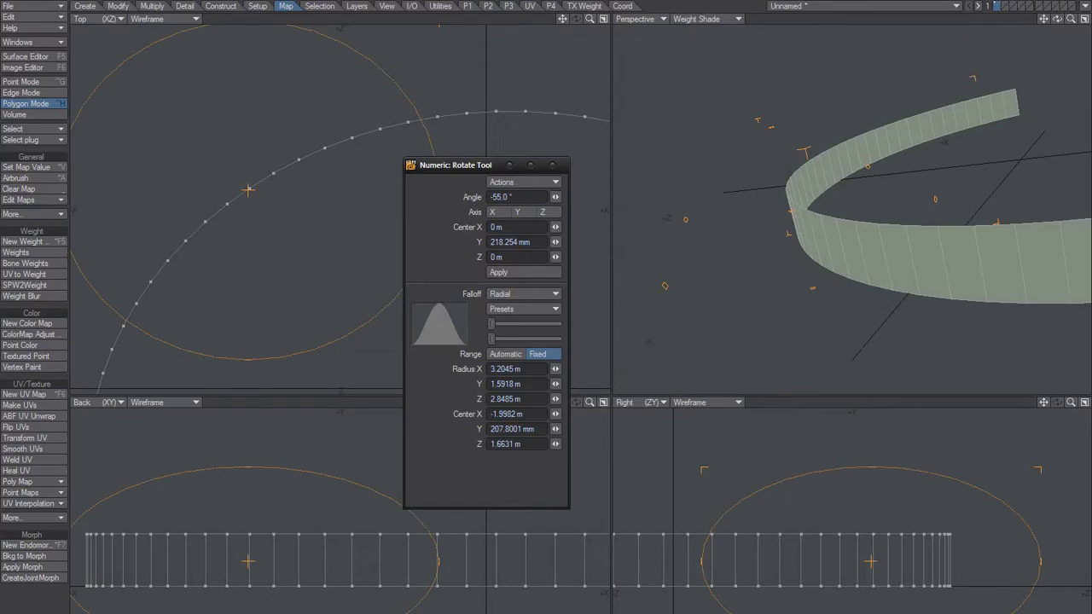
pyautogui.keyDown('alt'); pyautogui.moveTo(815, 258); pyautogui.dragTo(809, 201); pyautogui.keyUp('alt')
pyautogui.hotkey('ctrl', 'z')
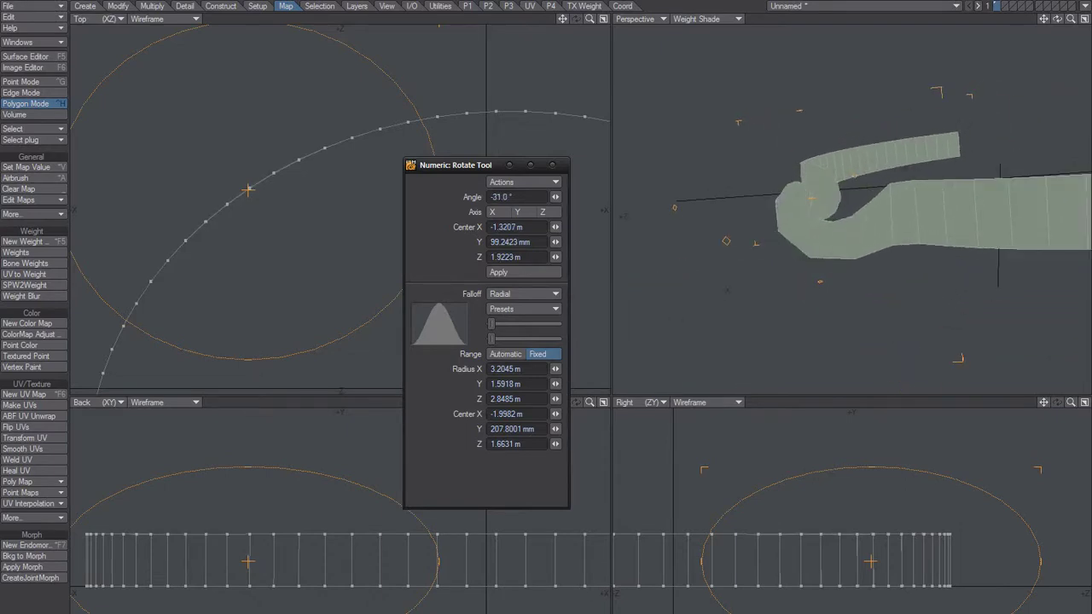
# Step: Try twisting the strip by about -175° near the radial falloff's centre, exit the Rotate tool, and undo the twist
pyautogui.moveTo(904, 217); pyautogui.dragTo(839, 209)
pyautogui.press('space')
pyautogui.hotkey('ctrl', 'z')
pyautogui.hotkey('ctrl', 'z')
pyautogui.keyDown('alt'); pyautogui.moveTo(840, 208); pyautogui.dragTo(814, 204); pyautogui.keyUp('alt')
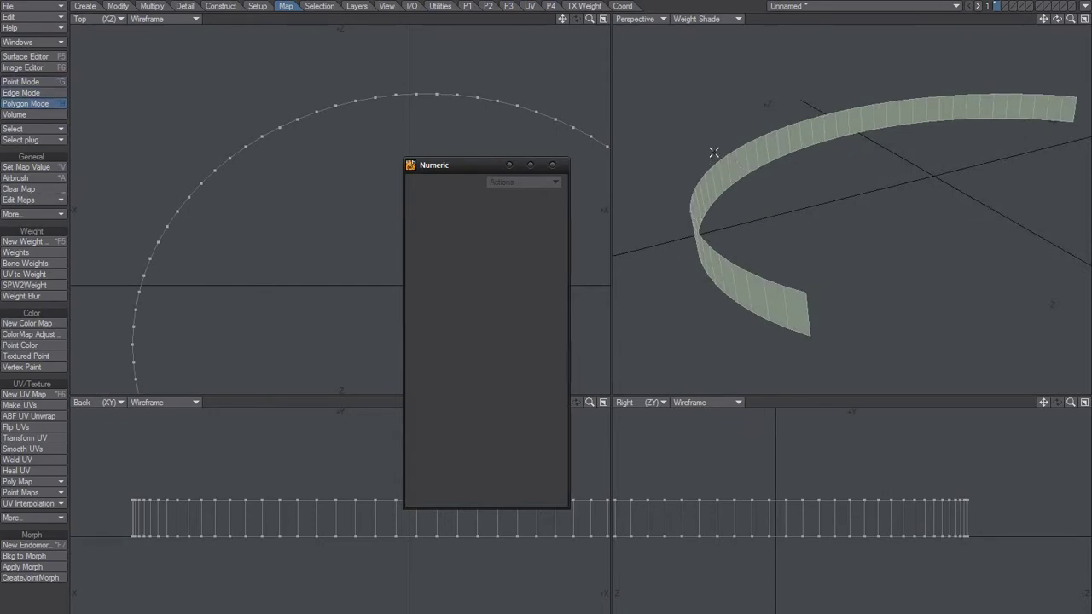
# Step: Select a short run of polygons at the strip's bend, assign them a 100% weight map named Weight, and clear the selection
pyautogui.moveTo(757, 153); pyautogui.dragTo(737, 201)
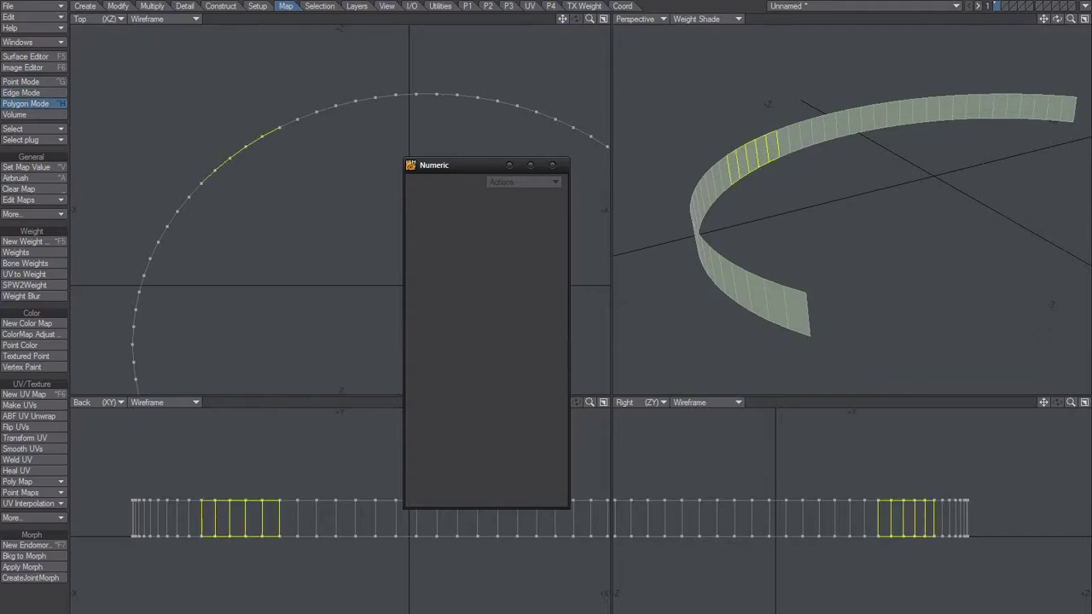
pyautogui.hotkey('ctrl', 'F5')
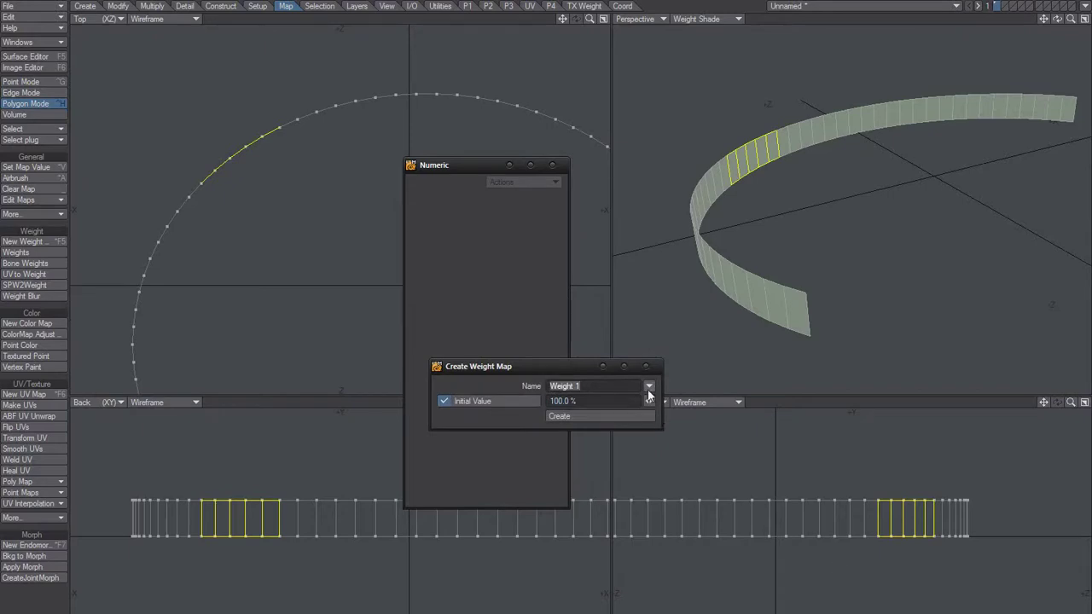
pyautogui.click(622, 418)
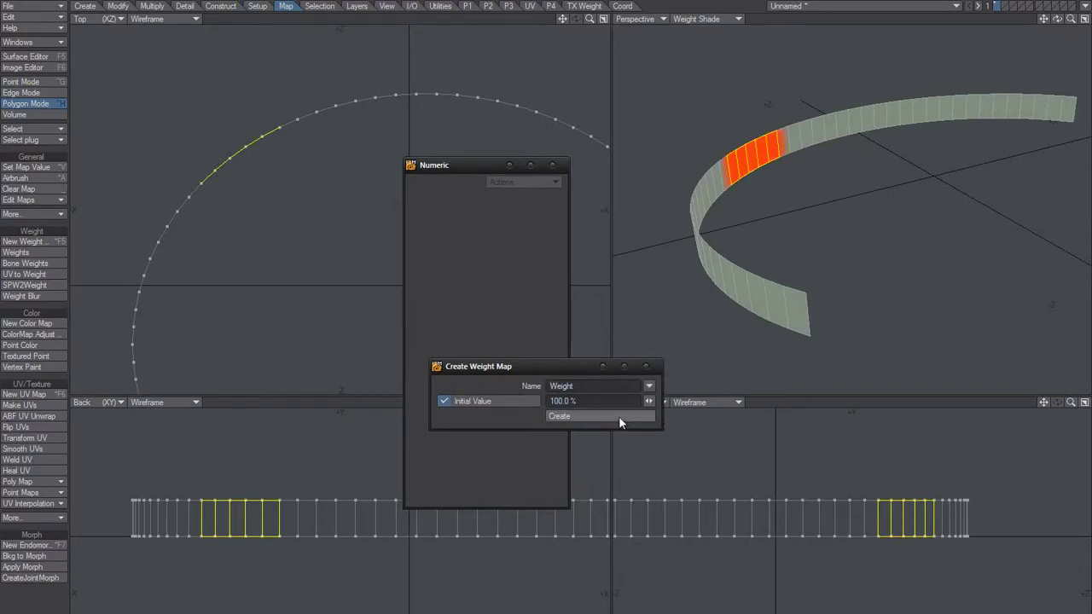
pyautogui.click(646, 367)
pyautogui.press('/')
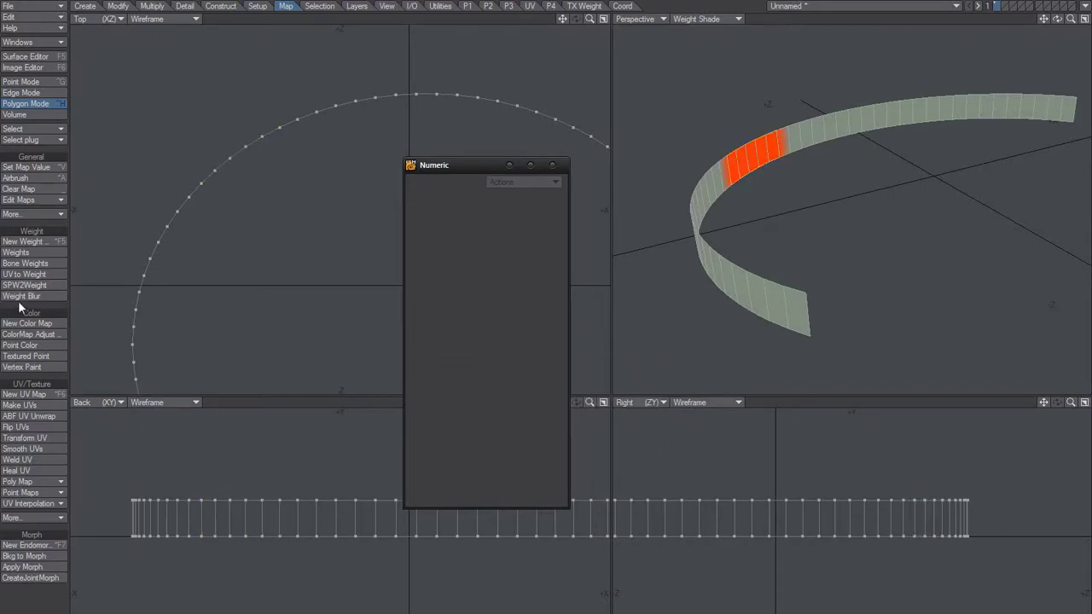
# Step: Blur the weight map with Weight Blur and set the Rotate tool's falloff to Weight Map
pyautogui.click(21, 297)
pyautogui.click(207, 175)
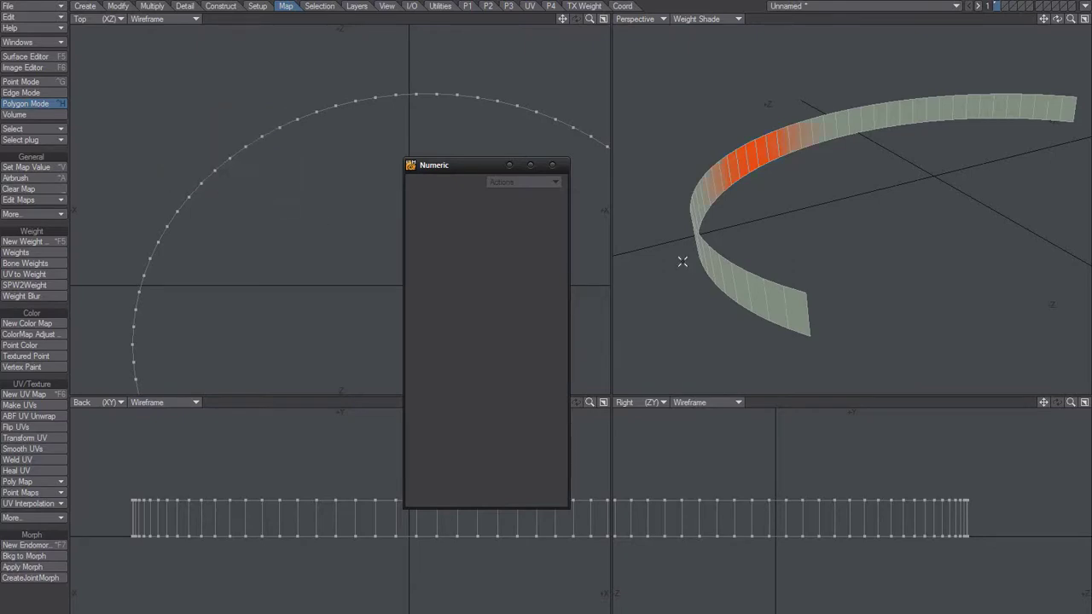
pyautogui.press('y')
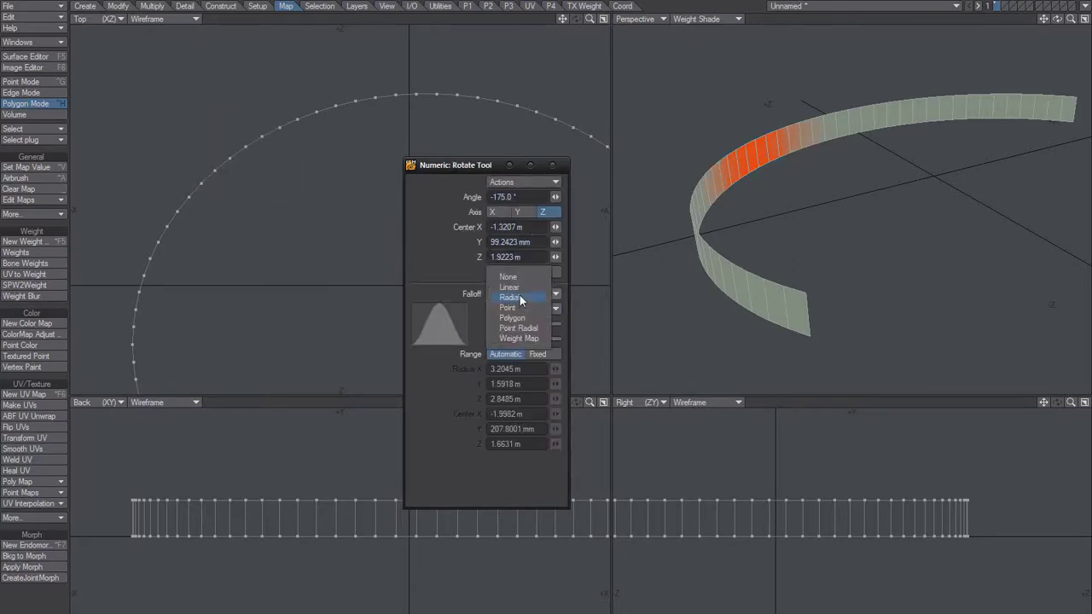
pyautogui.click(514, 339)
# Step: Try rotating the weighted part of the strip by about -176° around its own centre, and undo it
pyautogui.keyDown('alt'); pyautogui.moveTo(798, 233); pyautogui.dragTo(811, 165); pyautogui.keyUp('alt')
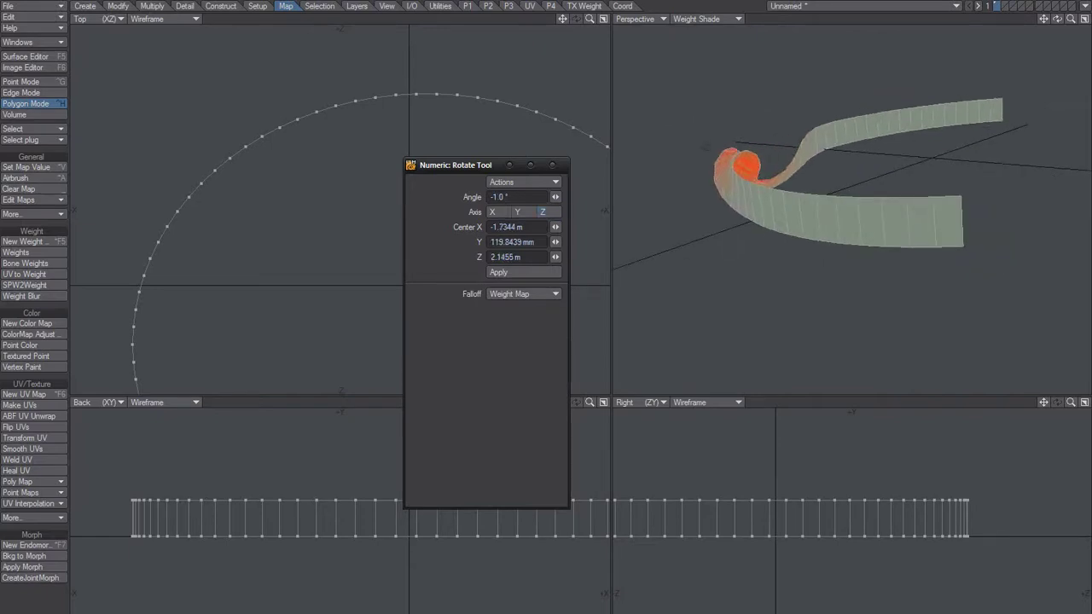
pyautogui.keyDown('alt'); pyautogui.moveTo(905, 219); pyautogui.dragTo(824, 110); pyautogui.keyUp('alt')
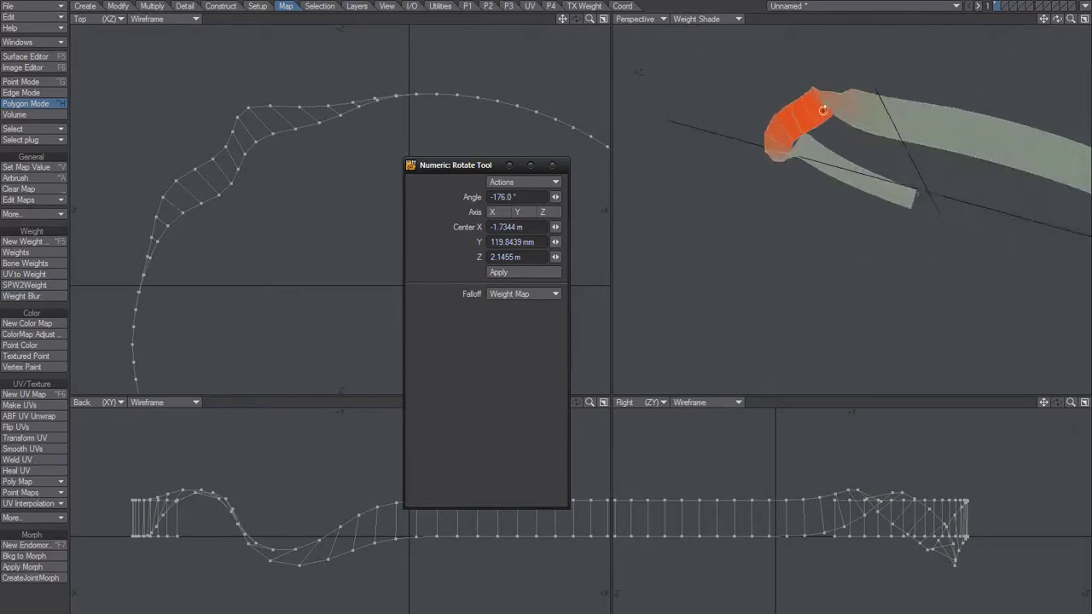
pyautogui.hotkey('ctrl', 'z')
pyautogui.keyDown('alt'); pyautogui.moveTo(766, 183); pyautogui.dragTo(751, 232); pyautogui.keyUp('alt')
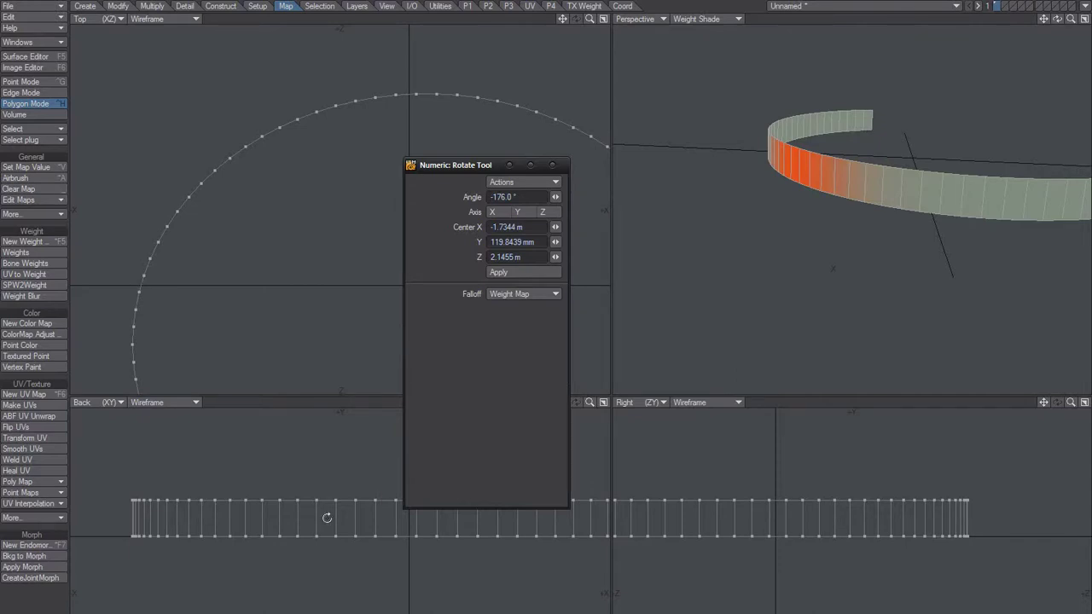
# Step: Try rotating the weighted part by about -42° around a centre at X 0, Y 218 mm, Z 0, and undo it
pyautogui.keyDown('alt'); pyautogui.moveTo(853, 265); pyautogui.dragTo(792, 258); pyautogui.keyUp('alt')
pyautogui.moveTo(782, 169)
pyautogui.mouseDown()
pyautogui.moveTo(753, 169)
pyautogui.moveTo(805, 169)
pyautogui.moveTo(749, 169)
pyautogui.moveTo(769, 169)
pyautogui.mouseUp()
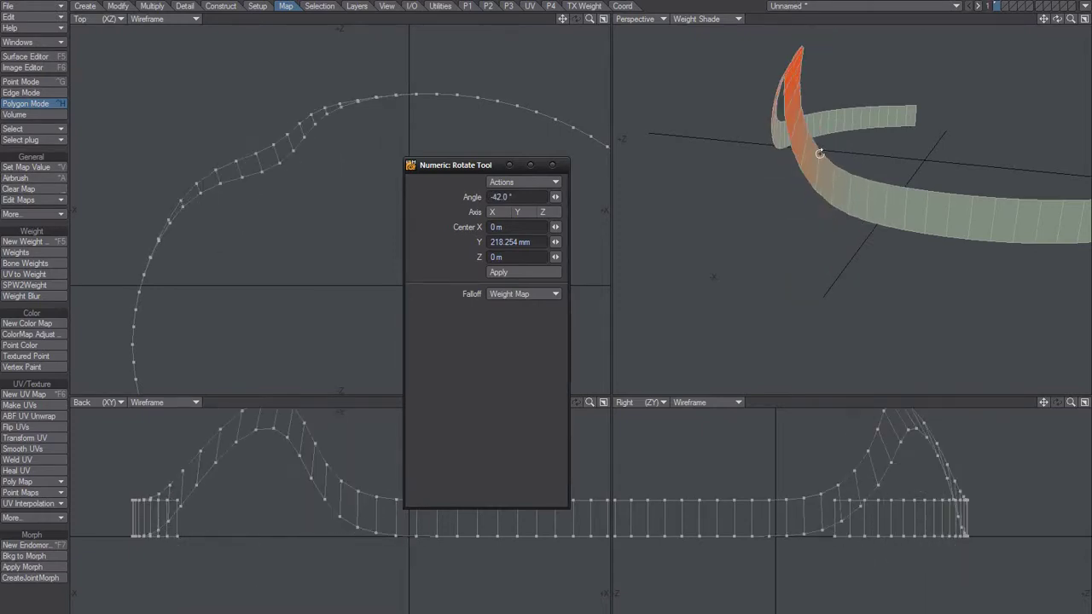
pyautogui.keyDown('alt'); pyautogui.moveTo(885, 205); pyautogui.dragTo(811, 205); pyautogui.keyUp('alt')
pyautogui.hotkey('ctrl', 'z')
pyautogui.keyDown('alt'); pyautogui.moveTo(742, 200); pyautogui.dragTo(786, 190); pyautogui.keyUp('alt')
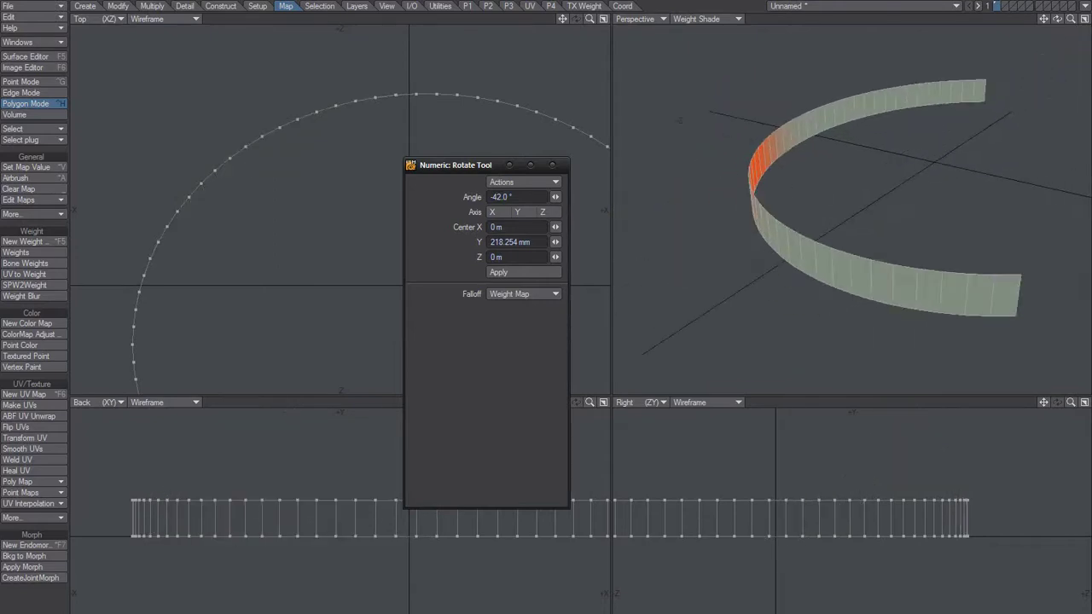
# Step: Try another weight-map rotation of the strip from a different viewing angle, and undo it
pyautogui.keyDown('alt'); pyautogui.moveTo(879, 196); pyautogui.dragTo(595, 160); pyautogui.keyUp('alt')
pyautogui.keyDown('alt'); pyautogui.moveTo(905, 220); pyautogui.dragTo(831, 185); pyautogui.keyUp('alt')
pyautogui.scroll(3, 836, 213)
pyautogui.hotkey('ctrl', 'z')
# Step: Try rotating the weighted part by about -109° around a centre near X -3.0 m, Z -567 mm, and undo it
pyautogui.scroll(-4, 832, 185)
pyautogui.press('g')
pyautogui.keyDown('alt'); pyautogui.moveTo(1020, 208); pyautogui.dragTo(791, 182); pyautogui.keyUp('alt')
pyautogui.moveTo(897, 178); pyautogui.dragTo(774, 176)
pyautogui.hotkey('ctrl', 'z')
pyautogui.hotkey('ctrl', 'z')
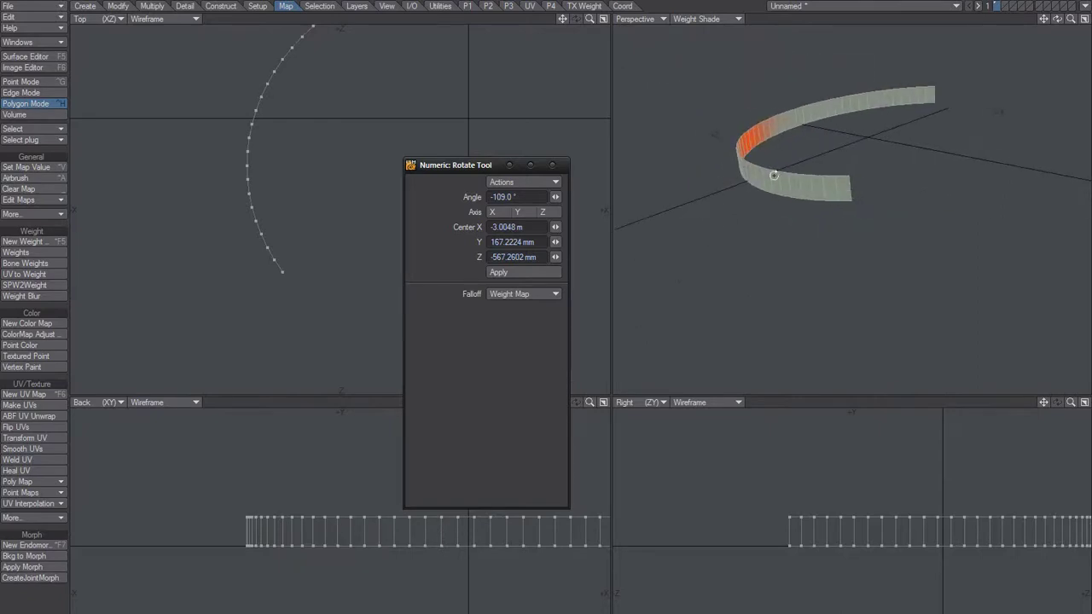
# Step: Try rotating the weighted part by about -61° around a centre near X 457 mm, Z 2.31 m, and undo it
pyautogui.moveTo(954, 88); pyautogui.dragTo(943, 116)
pyautogui.hotkey('ctrl', 'z')
pyautogui.keyDown('alt'); pyautogui.keyDown('shift'); pyautogui.moveTo(661, 105); pyautogui.dragTo(793, 154); pyautogui.keyUp('shift'); pyautogui.keyUp('alt')
pyautogui.keyDown('alt'); pyautogui.moveTo(794, 155); pyautogui.dragTo(883, 219); pyautogui.keyUp('alt')
pyautogui.hotkey('ctrl', 'z')
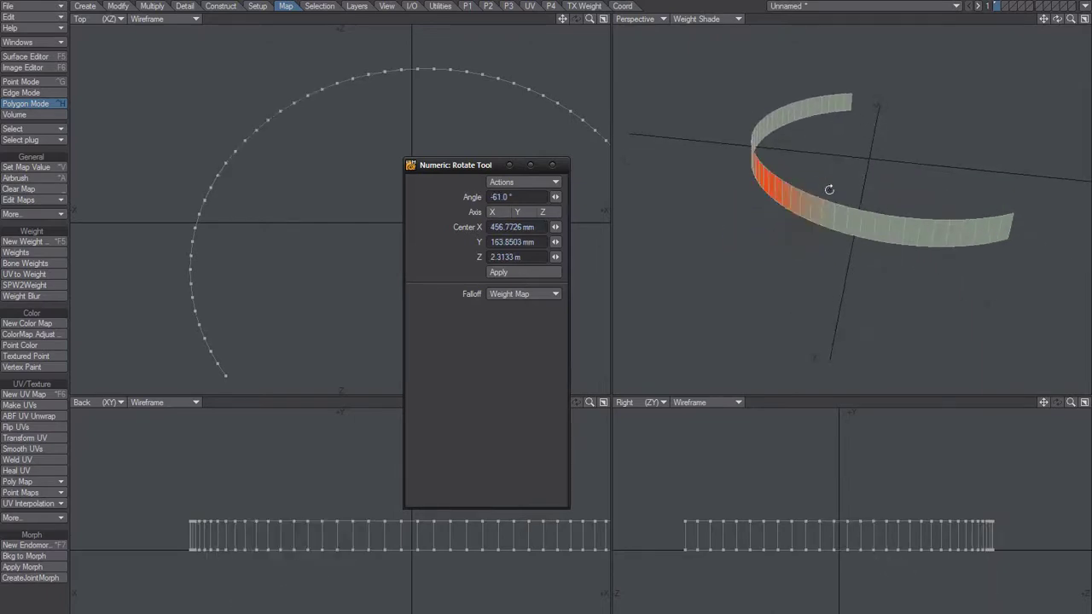
# Step: Try twisting the weighted bend by about -234° around a centre near X -1.59 m, Y 217 mm, Z 1.81 m, and undo it
pyautogui.keyDown('alt'); pyautogui.moveTo(830, 189); pyautogui.dragTo(781, 124); pyautogui.keyUp('alt')
pyautogui.scroll(4, 718, 134)
pyautogui.keyDown('alt'); pyautogui.moveTo(781, 124); pyautogui.dragTo(752, 101); pyautogui.keyUp('alt')
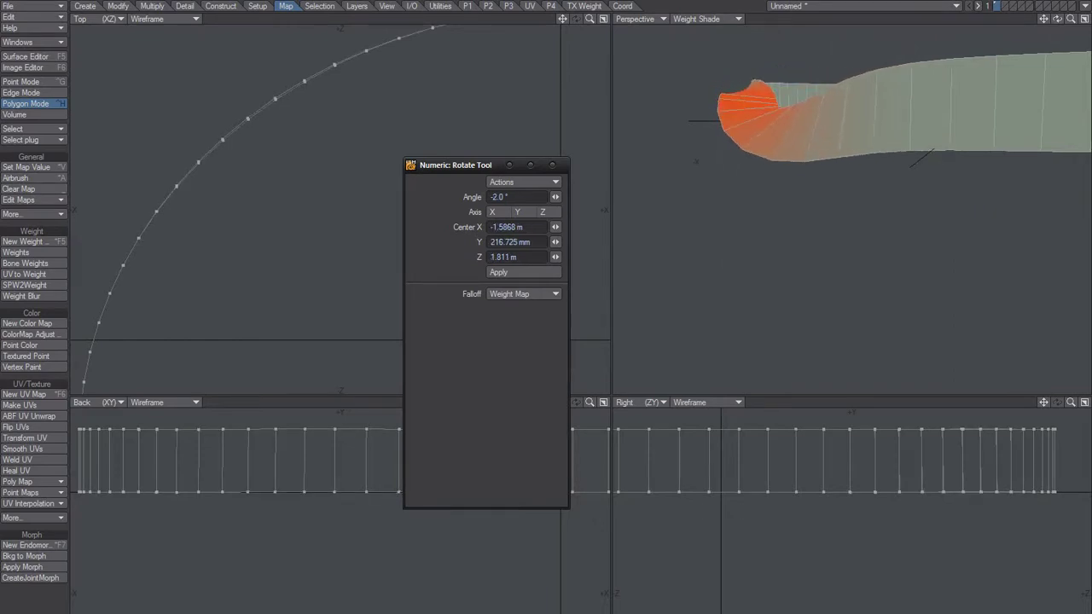
pyautogui.moveTo(752, 101); pyautogui.dragTo(755, 100)
pyautogui.moveTo(832, 128); pyautogui.dragTo(822, 159)
pyautogui.press('Tab')
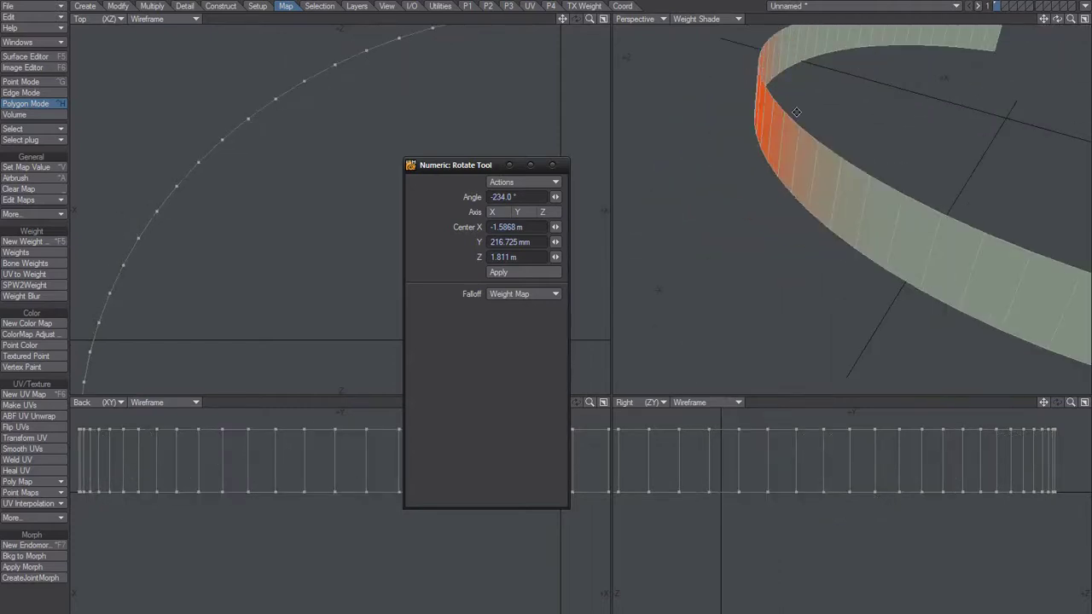
# Step: Undo the weight blur and set the Weight map value to 100 on a second run of polygons near the strip's far end
pyautogui.keyDown('alt'); pyautogui.keyDown('shift'); pyautogui.moveTo(797, 112); pyautogui.dragTo(785, 162); pyautogui.keyUp('shift'); pyautogui.keyUp('alt')
pyautogui.press('space')
pyautogui.keyDown('alt'); pyautogui.moveTo(786, 162); pyautogui.dragTo(772, 192); pyautogui.keyUp('alt')
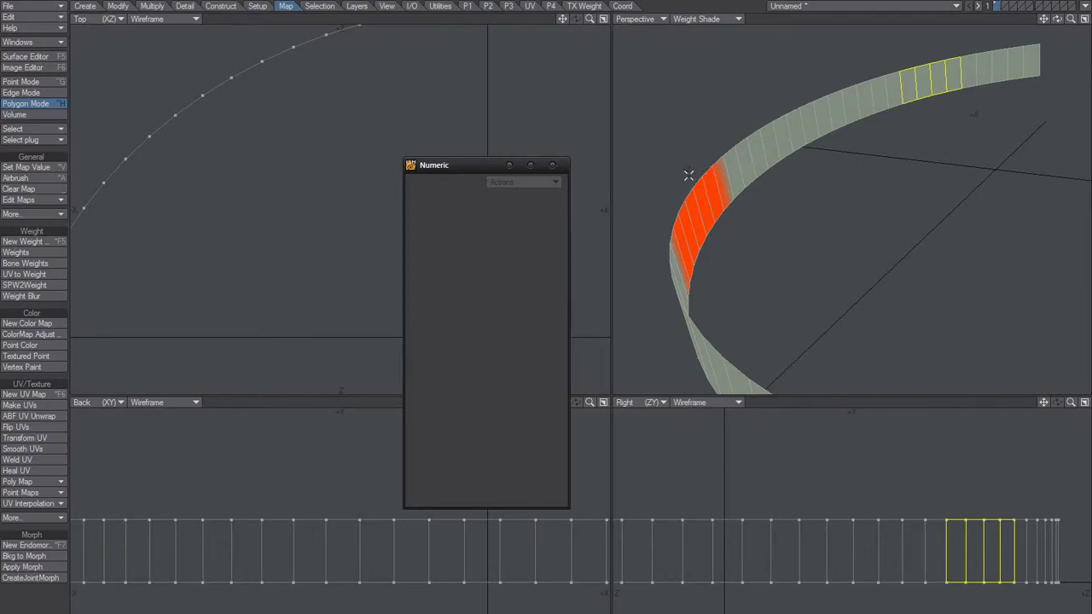
pyautogui.hotkey('ctrl', 'v')
pyautogui.write('100')
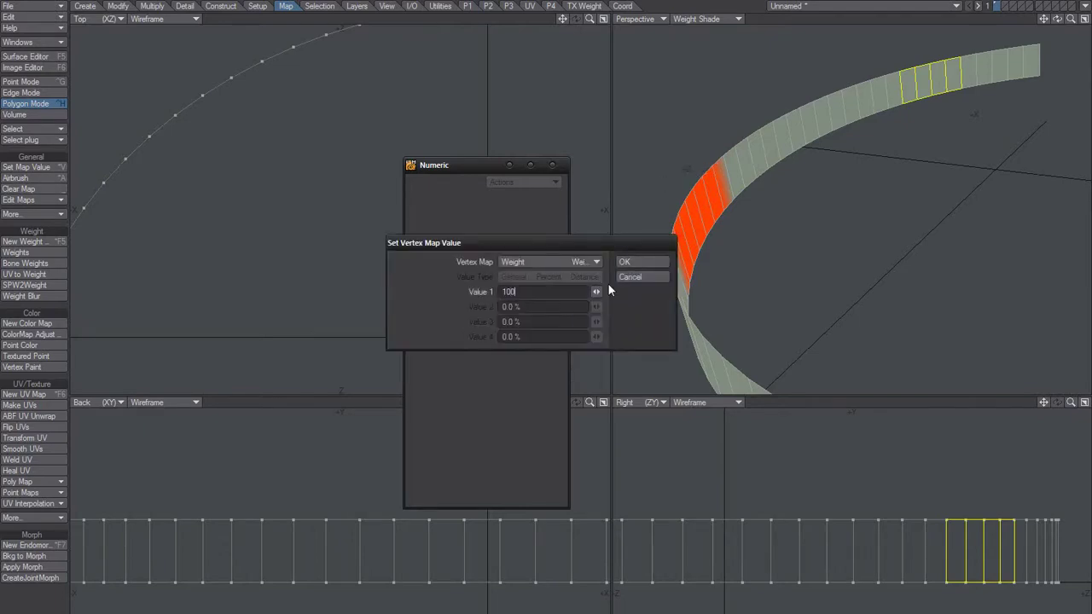
pyautogui.press('Return')
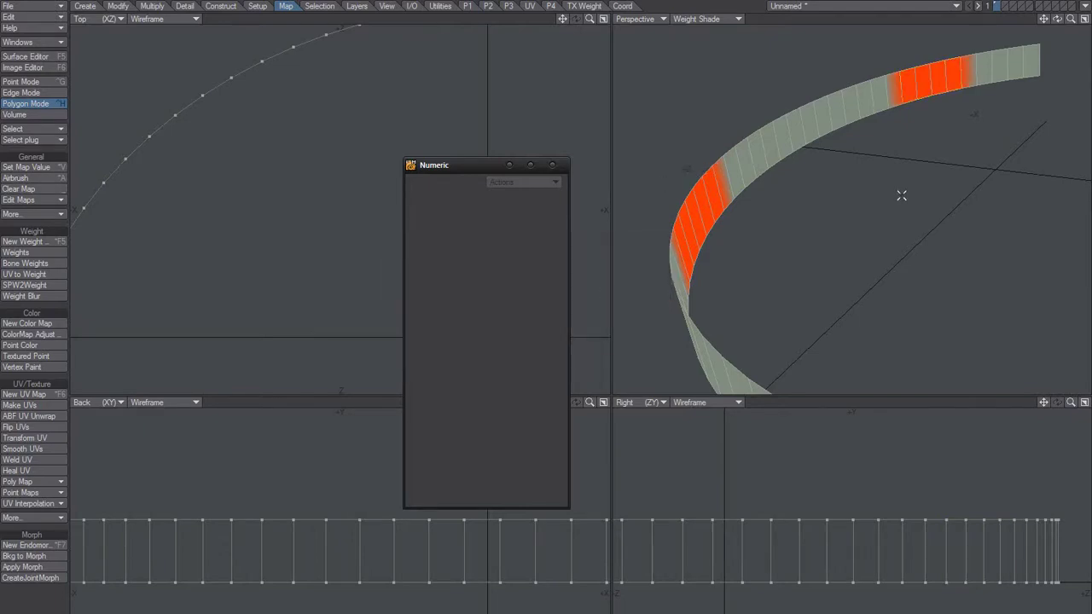
# Step: Blur the weight map with 11 iterations, keeping the blur-only-with-selection option enabled
pyautogui.click(38, 295)
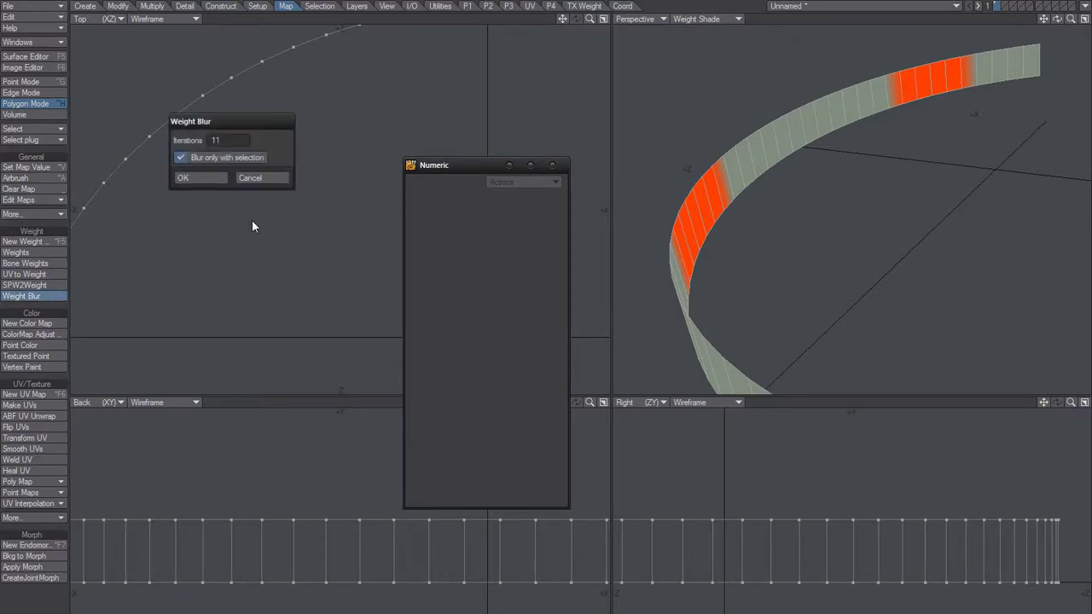
pyautogui.click(201, 178)
pyautogui.keyDown('alt'); pyautogui.moveTo(809, 251); pyautogui.dragTo(713, 185); pyautogui.keyUp('alt')
# Step: Try twisting the weighted areas by about -144°, undo back through the blur and second weighted patch, and exit the Rotate tool
pyautogui.press('y')
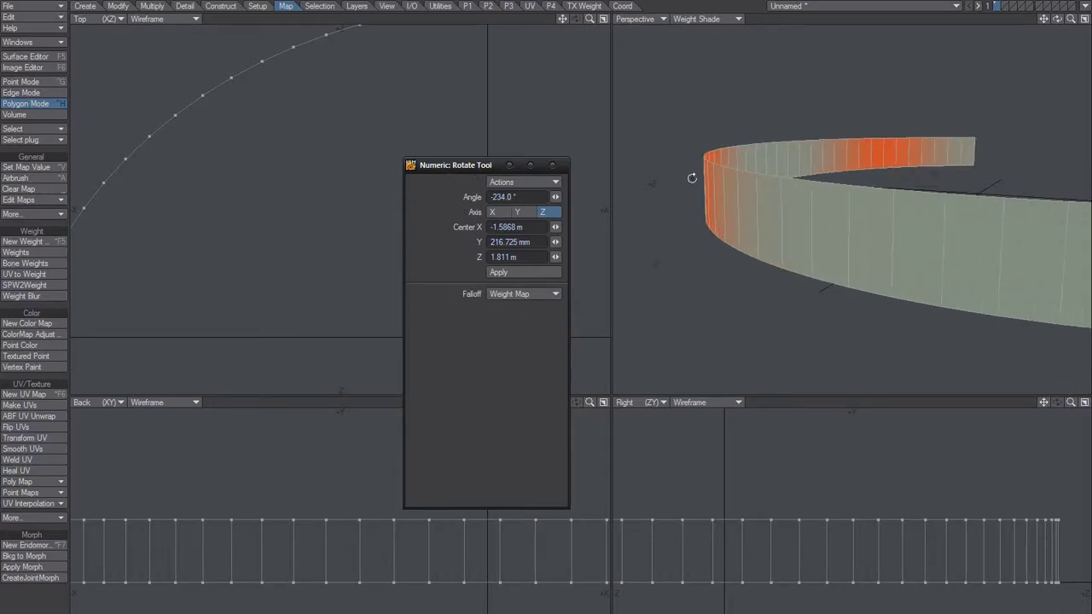
pyautogui.moveTo(710, 189); pyautogui.dragTo(867, 227)
pyautogui.keyDown('alt'); pyautogui.moveTo(799, 237); pyautogui.dragTo(764, 248); pyautogui.keyUp('alt')
pyautogui.hotkey('ctrl', 'z')
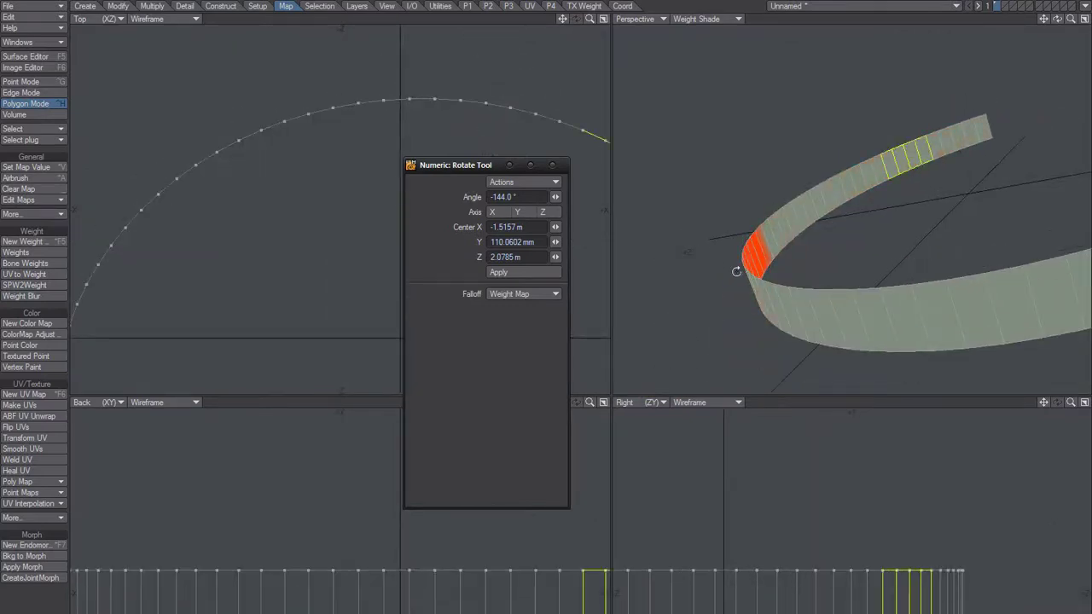
pyautogui.press('space')
pyautogui.keyDown('alt'); pyautogui.moveTo(767, 248); pyautogui.dragTo(790, 260); pyautogui.keyUp('alt')
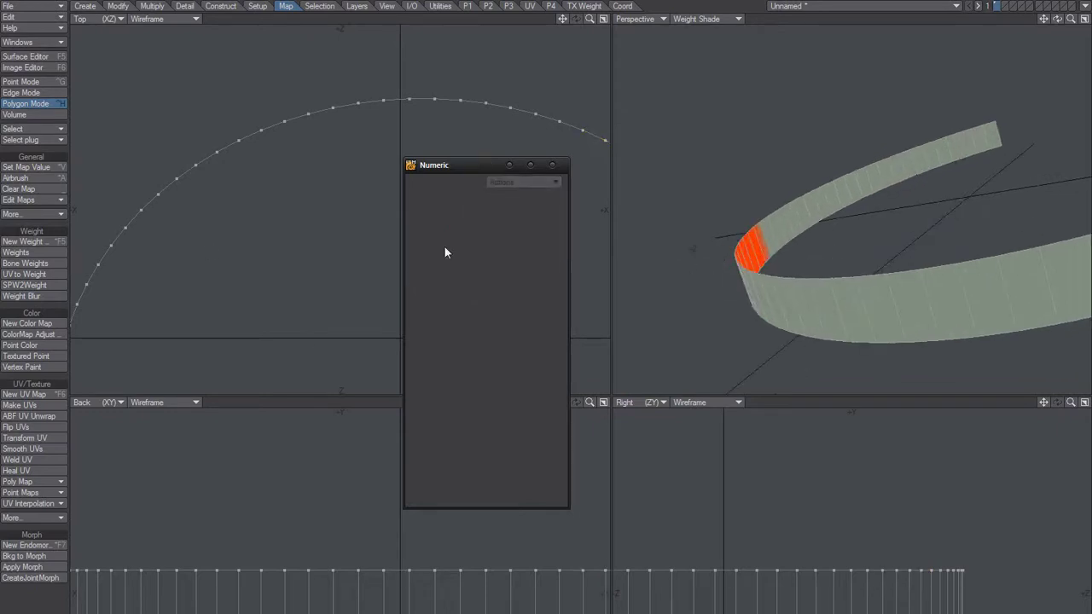
# Step: Blur the weight map with 11 iterations and twist the weighted section by -200° around a centre near X -1.00 m, Y 187 mm, Z 2.30 m
pyautogui.click(26, 296)
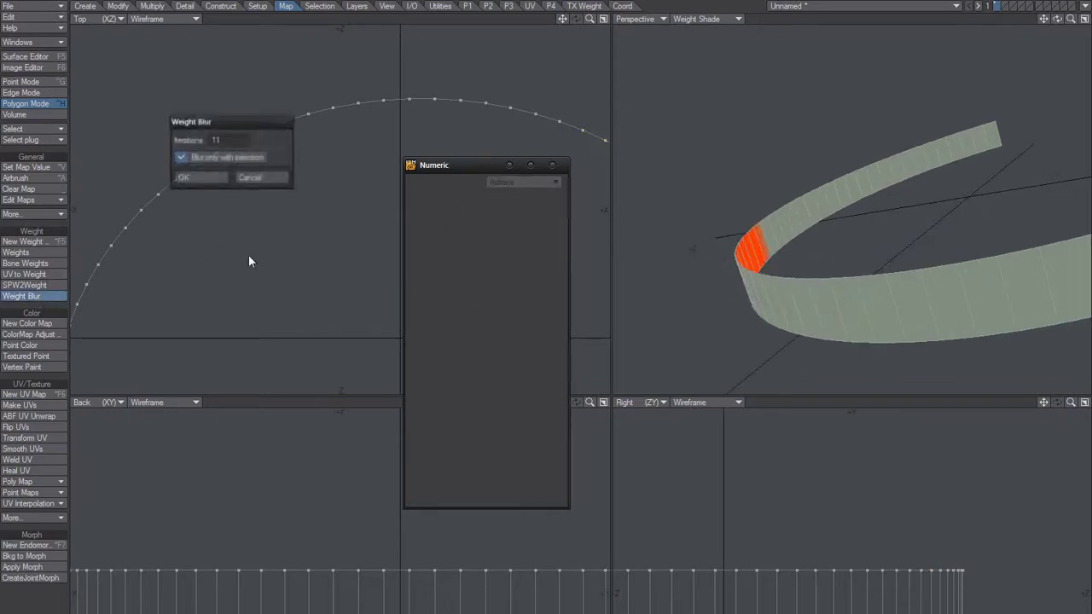
pyautogui.click(210, 177)
pyautogui.press('y')
pyautogui.keyDown('alt'); pyautogui.moveTo(748, 287); pyautogui.dragTo(879, 268); pyautogui.keyUp('alt')
pyautogui.press('space')
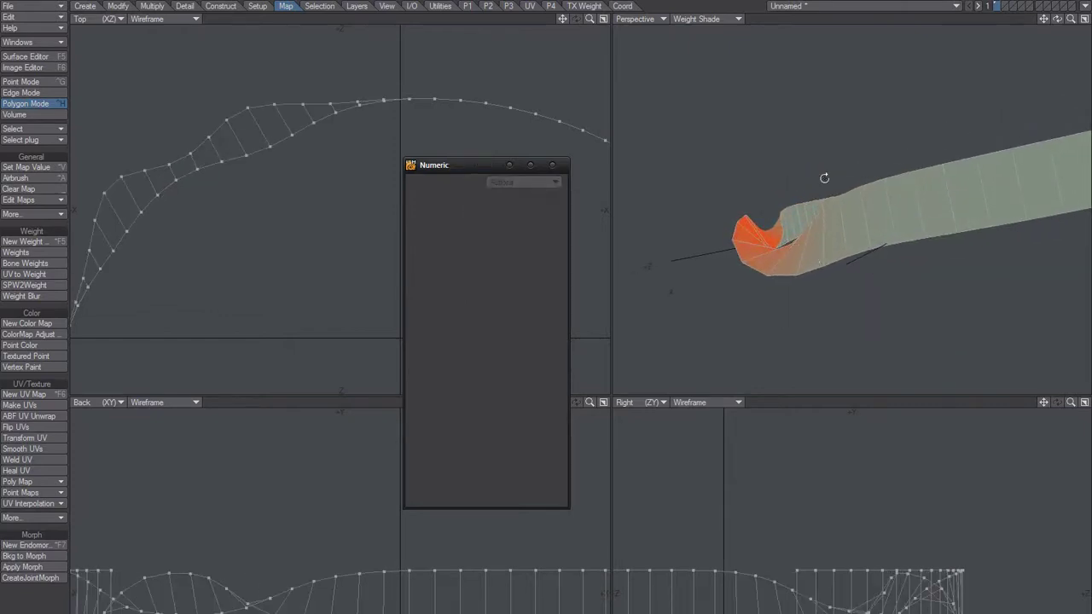
# Step: Reset the Weight map value to 0% across the whole strip
pyautogui.keyDown('alt'); pyautogui.moveTo(824, 178); pyautogui.dragTo(749, 258); pyautogui.keyUp('alt')
pyautogui.hotkey('ctrl', 'v')
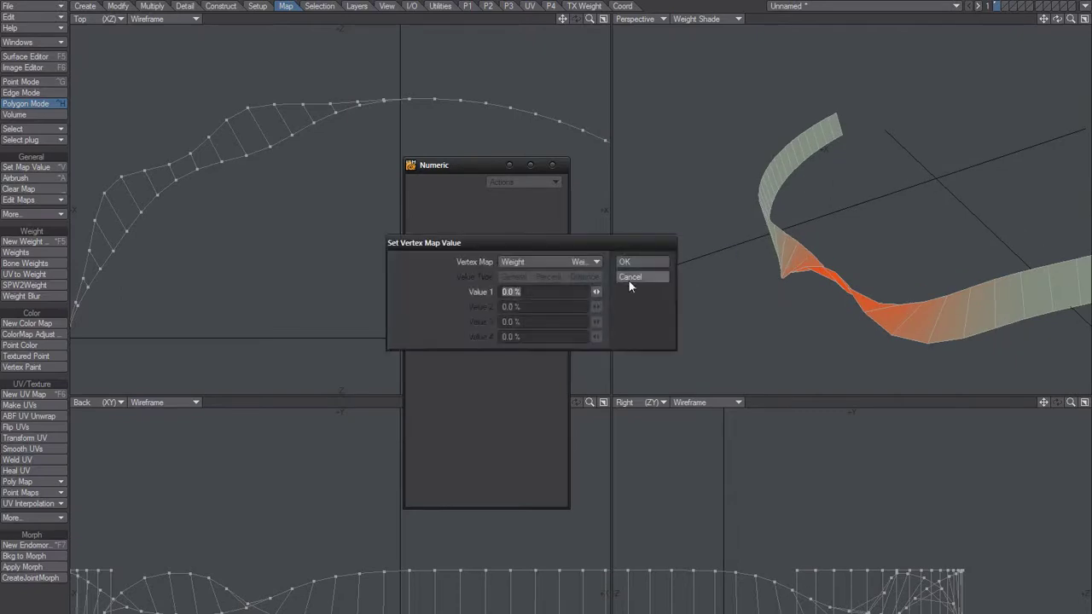
pyautogui.click(634, 262)
# Step: Set the Weight map value to 100 on a short run of polygons in the untwisted part beyond the first twist
pyautogui.keyDown('alt'); pyautogui.moveTo(633, 262); pyautogui.dragTo(867, 236); pyautogui.keyUp('alt')
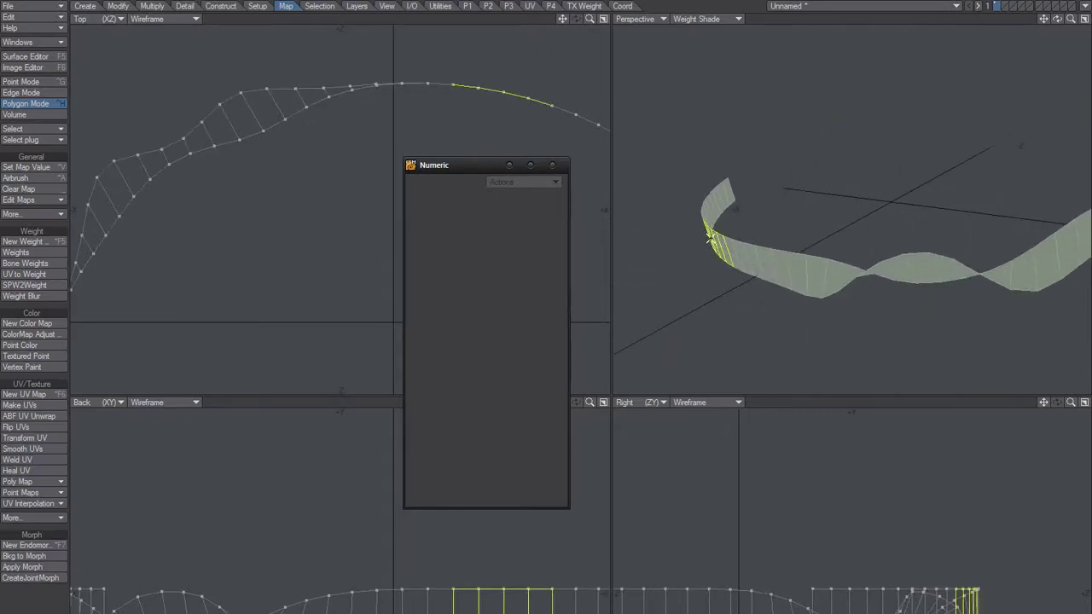
pyautogui.hotkey('ctrl', 'v')
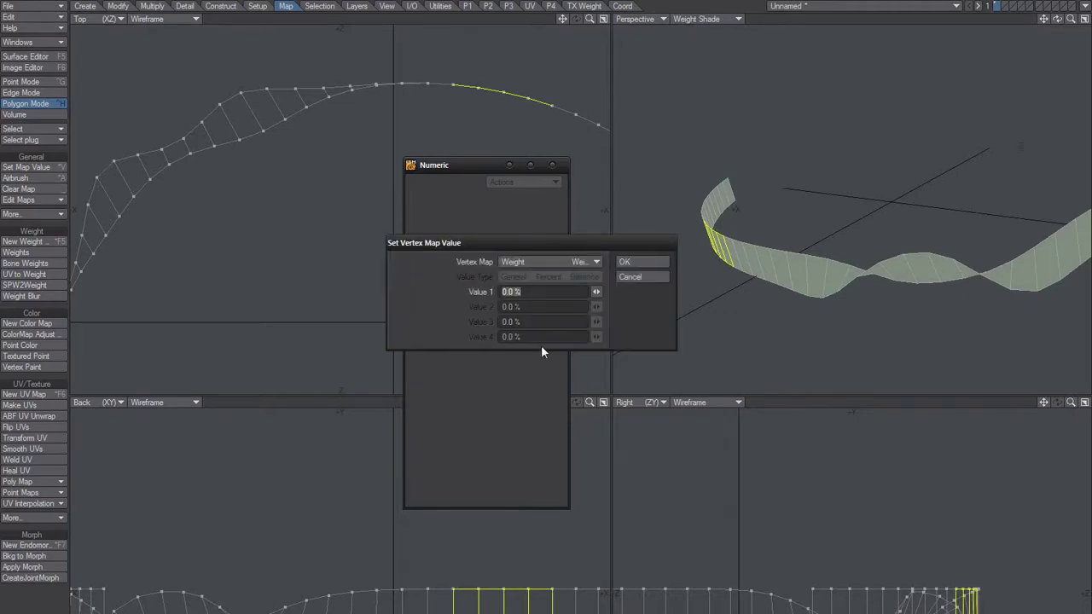
pyautogui.write('100')
pyautogui.press('Return')
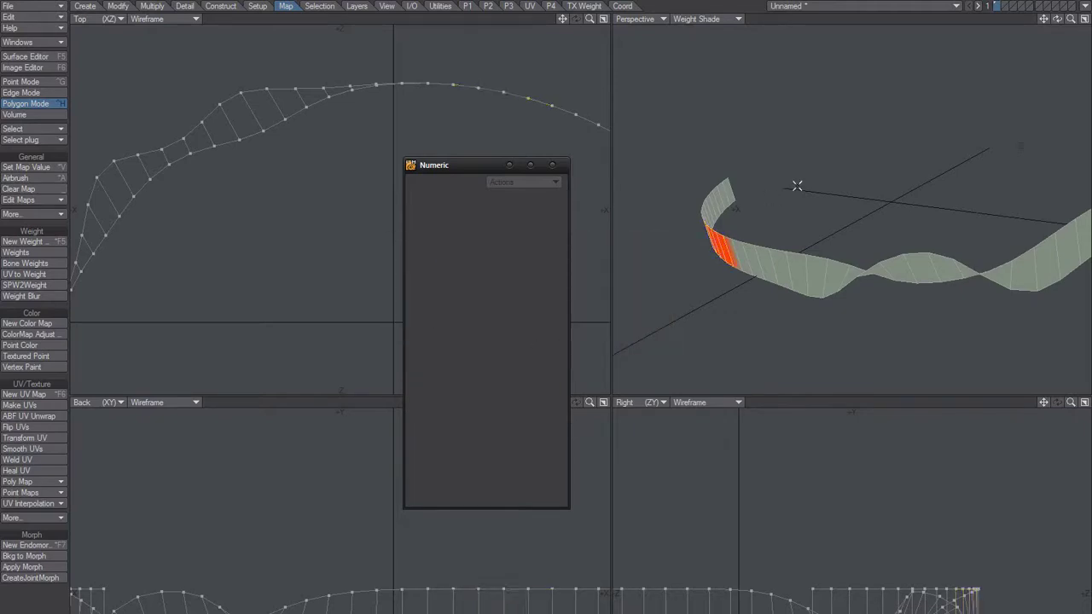
# Step: Blur the weights with 11 iterations and twist the newly weighted section by 221° around a centre near X 177 mm, Y 268 mm, Z 2.44 m
pyautogui.click(10, 296)
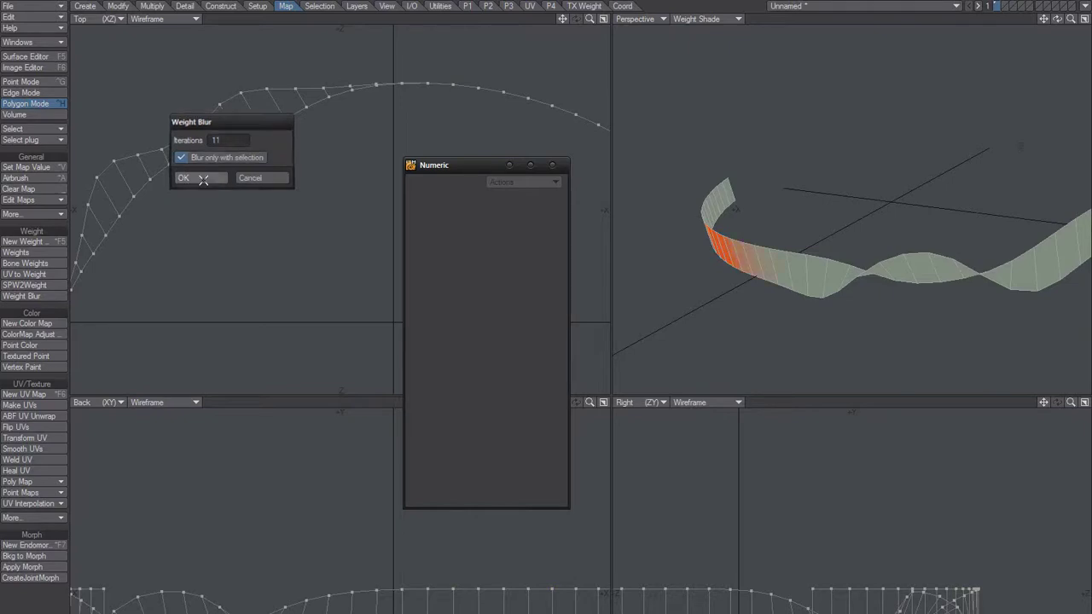
pyautogui.click(203, 179)
pyautogui.scroll(3, 781, 279)
pyautogui.keyDown('alt'); pyautogui.moveTo(753, 275); pyautogui.dragTo(750, 196); pyautogui.keyUp('alt')
pyautogui.press('y')
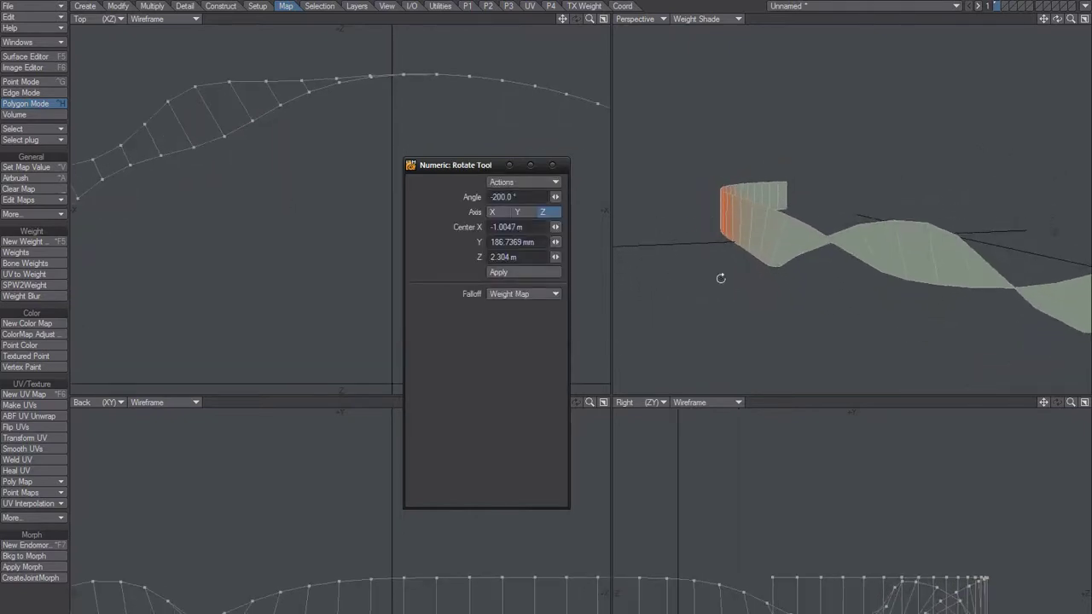
pyautogui.keyDown('alt'); pyautogui.moveTo(810, 247); pyautogui.dragTo(750, 205); pyautogui.keyUp('alt')
pyautogui.moveTo(555, 197); pyautogui.dragTo(761, 198)
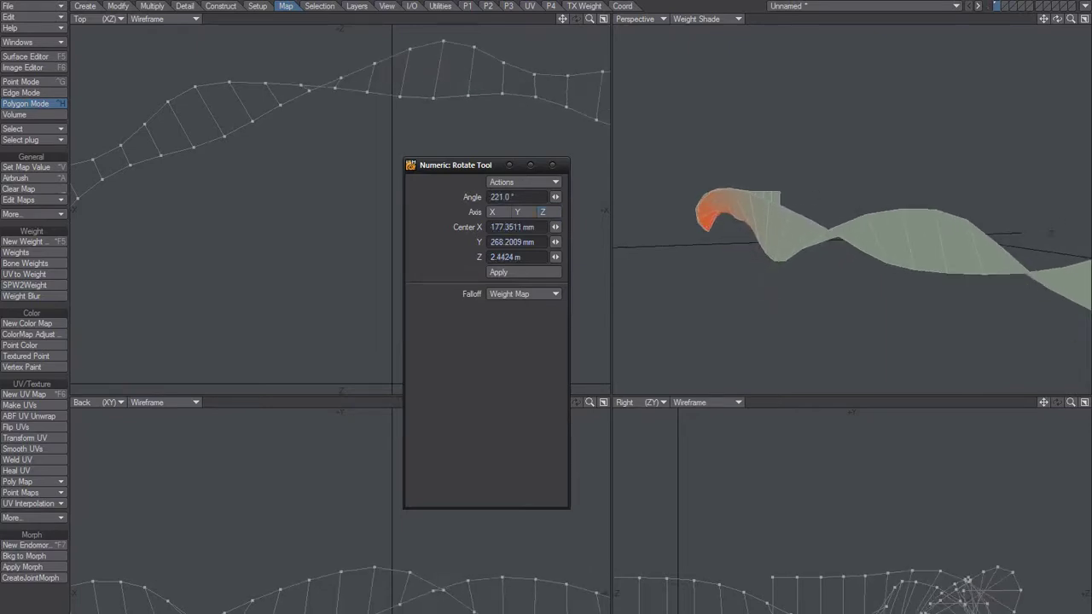
pyautogui.press('space')
# Step: Set the perspective view's shading to Smooth Shade
pyautogui.keyDown('alt'); pyautogui.moveTo(880, 243); pyautogui.dragTo(755, 140); pyautogui.keyUp('alt')
pyautogui.click(703, 19)
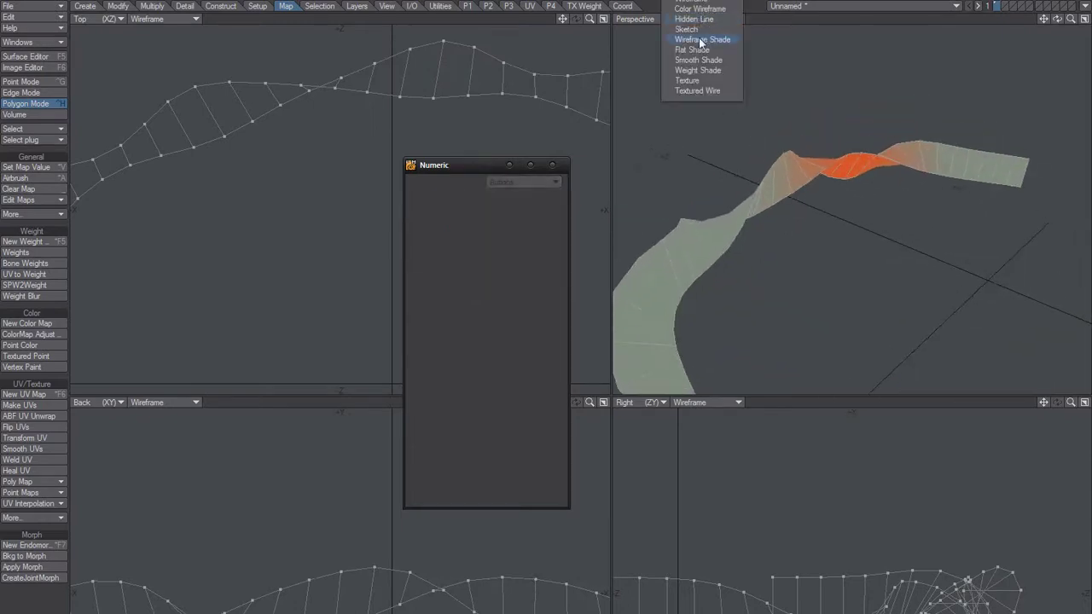
pyautogui.click(698, 62)
pyautogui.keyDown('ctrl'); pyautogui.keyDown('alt'); pyautogui.moveTo(783, 187); pyautogui.dragTo(746, 157); pyautogui.keyUp('alt'); pyautogui.keyUp('ctrl')
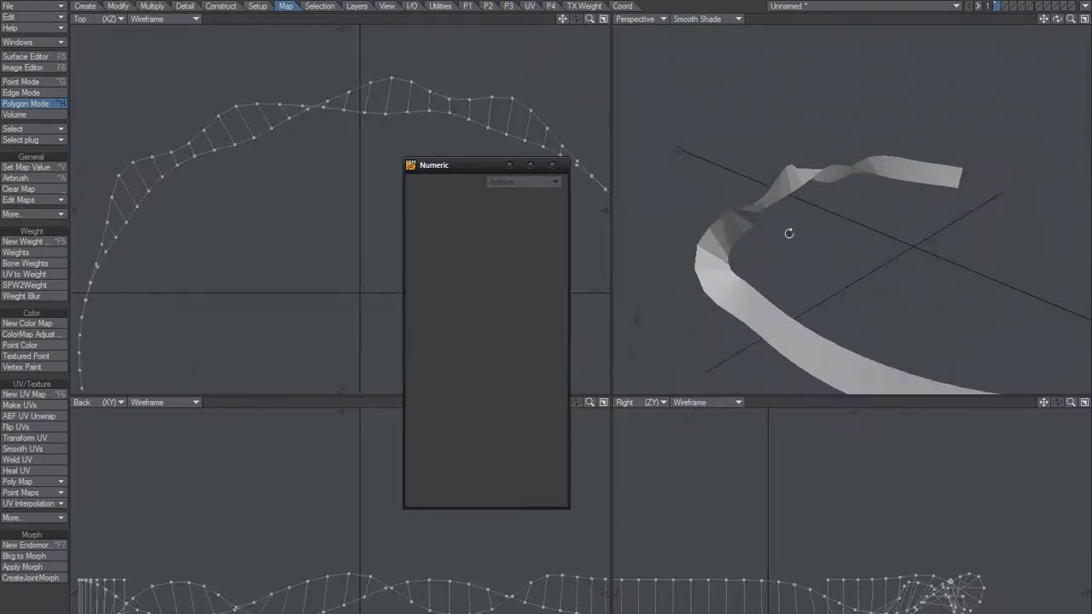
# Step: Preview the twisted strip as a subdivision surface and examine its twists from several angles
pyautogui.keyDown('alt'); pyautogui.moveTo(790, 234); pyautogui.dragTo(719, 236); pyautogui.keyUp('alt')
pyautogui.press('Tab')
pyautogui.keyDown('alt'); pyautogui.moveTo(941, 182); pyautogui.dragTo(741, 226); pyautogui.keyUp('alt')
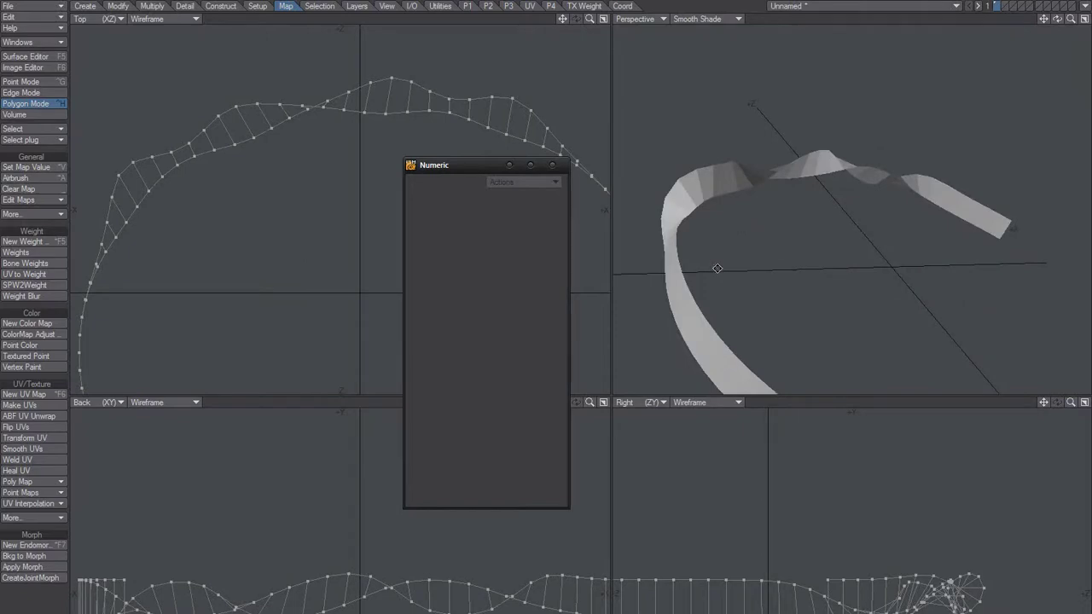
pyautogui.keyDown('alt'); pyautogui.keyDown('shift'); pyautogui.moveTo(718, 268); pyautogui.dragTo(778, 228); pyautogui.keyUp('shift'); pyautogui.keyUp('alt')
pyautogui.keyDown('alt'); pyautogui.moveTo(778, 229); pyautogui.dragTo(798, 268); pyautogui.keyUp('alt')
pyautogui.keyDown('alt'); pyautogui.keyDown('shift'); pyautogui.moveTo(798, 269); pyautogui.dragTo(815, 218); pyautogui.keyUp('shift'); pyautogui.keyUp('alt')
pyautogui.keyDown('alt'); pyautogui.moveTo(815, 217); pyautogui.dragTo(717, 244); pyautogui.keyUp('alt')
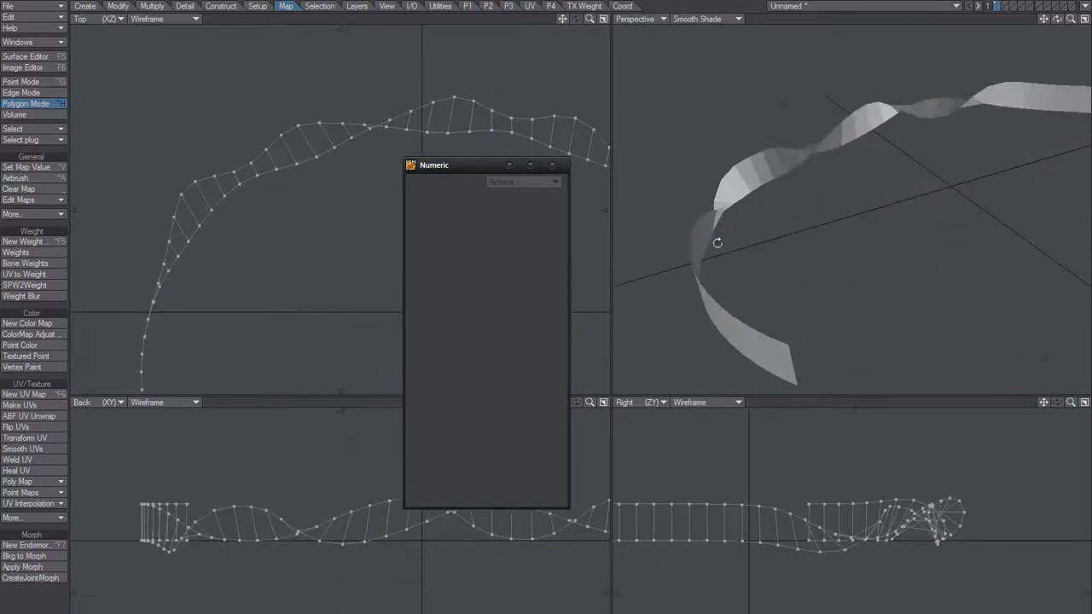
# Step: Thicken the whole twisted strip with the Normal algorithm and one segment
pyautogui.click(152, 6)
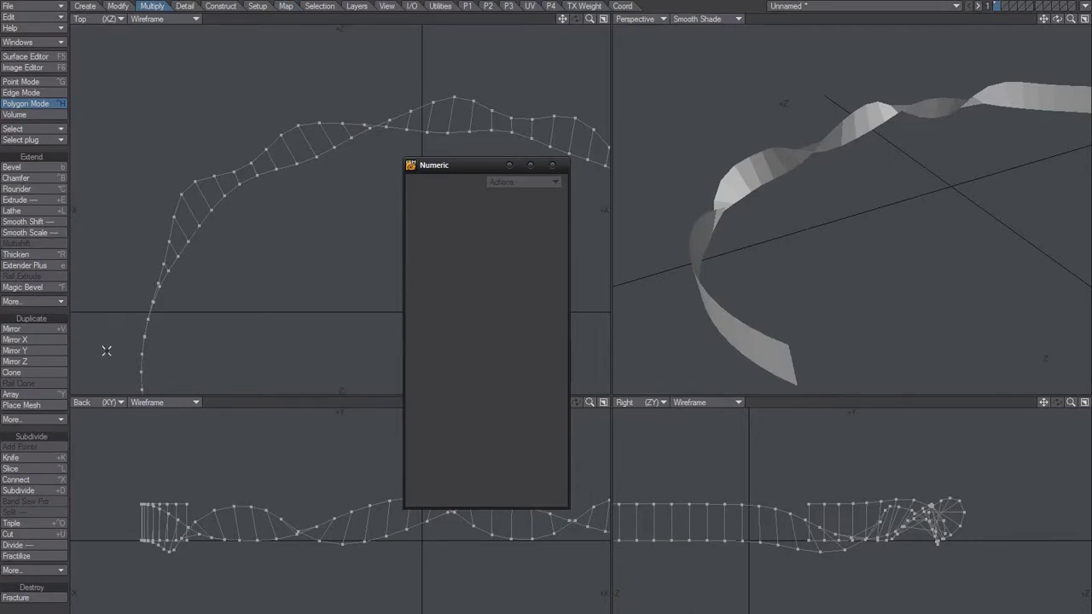
pyautogui.click(60, 256)
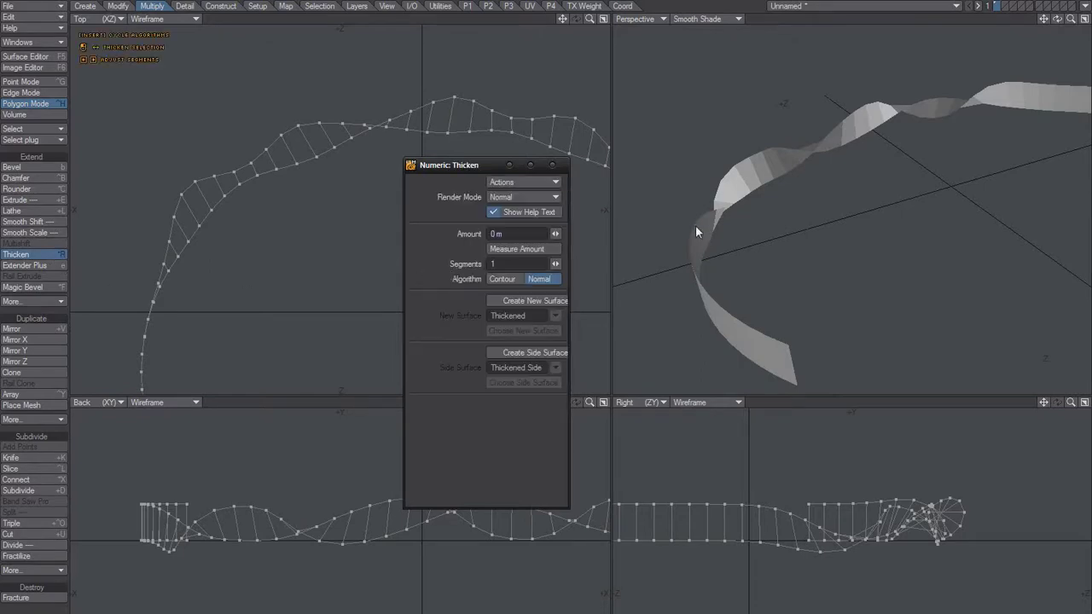
pyautogui.keyDown('alt'); pyautogui.moveTo(754, 261); pyautogui.dragTo(827, 213); pyautogui.keyUp('alt')
pyautogui.press('space')
# Step: Preview the thickened strip as a subdivision surface and inspect its edges close up
pyautogui.press('Tab')
pyautogui.keyDown('alt'); pyautogui.moveTo(828, 213); pyautogui.dragTo(794, 154); pyautogui.keyUp('alt')
pyautogui.keyDown('alt'); pyautogui.keyDown('shift'); pyautogui.moveTo(794, 154); pyautogui.dragTo(785, 239); pyautogui.keyUp('shift'); pyautogui.keyUp('alt')
pyautogui.keyDown('alt'); pyautogui.moveTo(786, 239); pyautogui.dragTo(768, 164); pyautogui.keyUp('alt')
pyautogui.keyDown('alt'); pyautogui.moveTo(768, 164); pyautogui.dragTo(829, 229); pyautogui.keyUp('alt')
pyautogui.press('Tab')
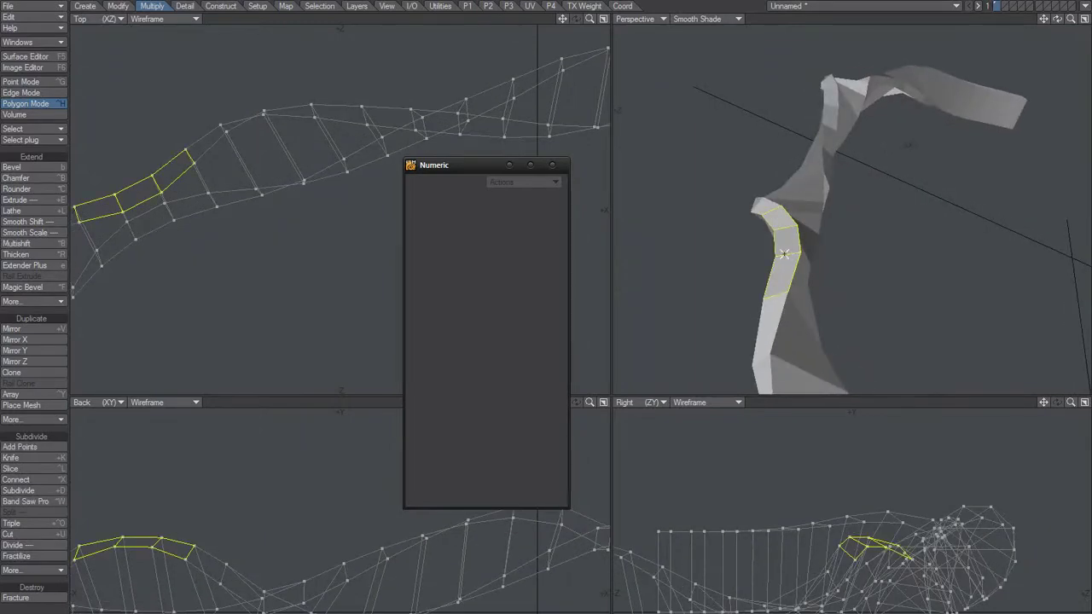
# Step: Select the loop of side polygons around the thickened strip's rim, add extra edges along it, and clear the selection
pyautogui.keyDown('alt'); pyautogui.keyDown('shift'); pyautogui.moveTo(796, 272); pyautogui.dragTo(761, 247); pyautogui.keyUp('shift'); pyautogui.keyUp('alt')
pyautogui.press('l')
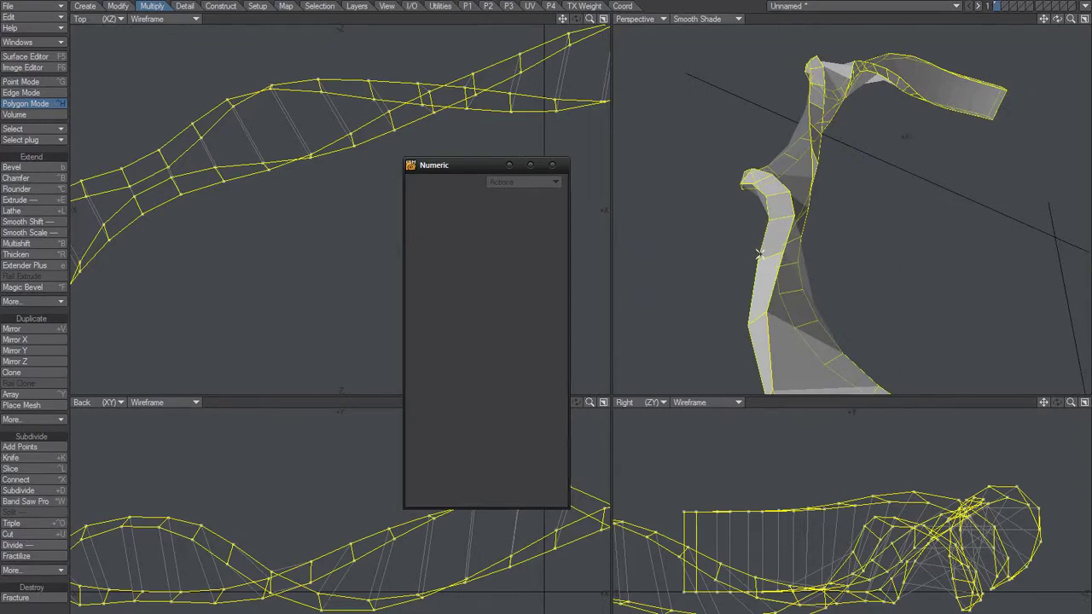
pyautogui.press('/')
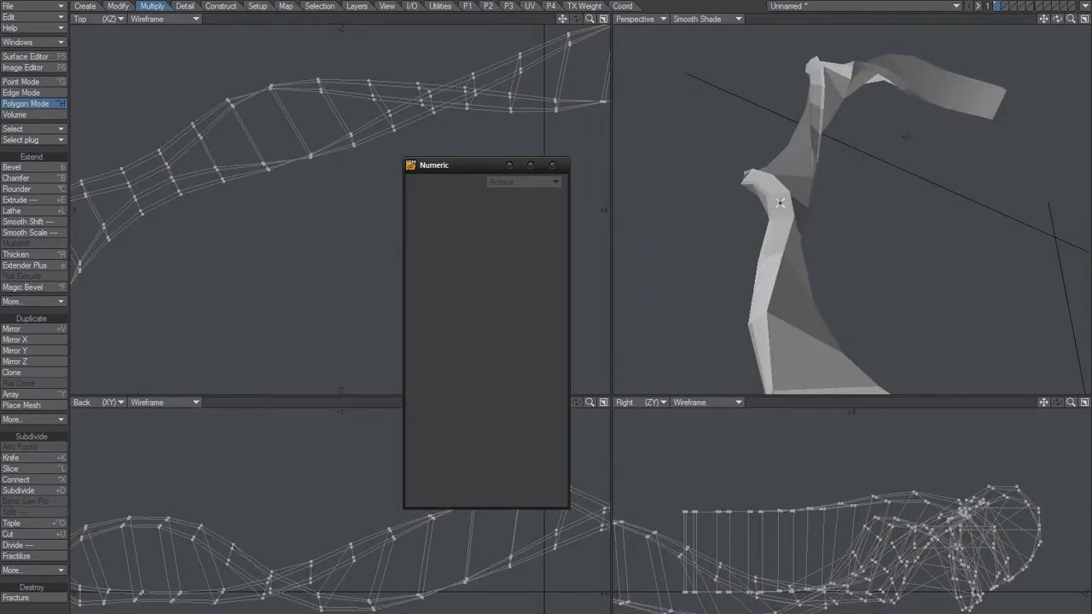
pyautogui.moveTo(780, 204)
pyautogui.mouseDown()
pyautogui.moveTo(769, 210)
pyautogui.moveTo(772, 201)
pyautogui.moveTo(807, 224)
pyautogui.moveTo(816, 243)
pyautogui.moveTo(803, 232)
pyautogui.moveTo(791, 247)
pyautogui.moveTo(794, 236)
pyautogui.moveTo(764, 212)
pyautogui.moveTo(765, 228)
pyautogui.moveTo(781, 226)
pyautogui.mouseUp()
pyautogui.press('/')
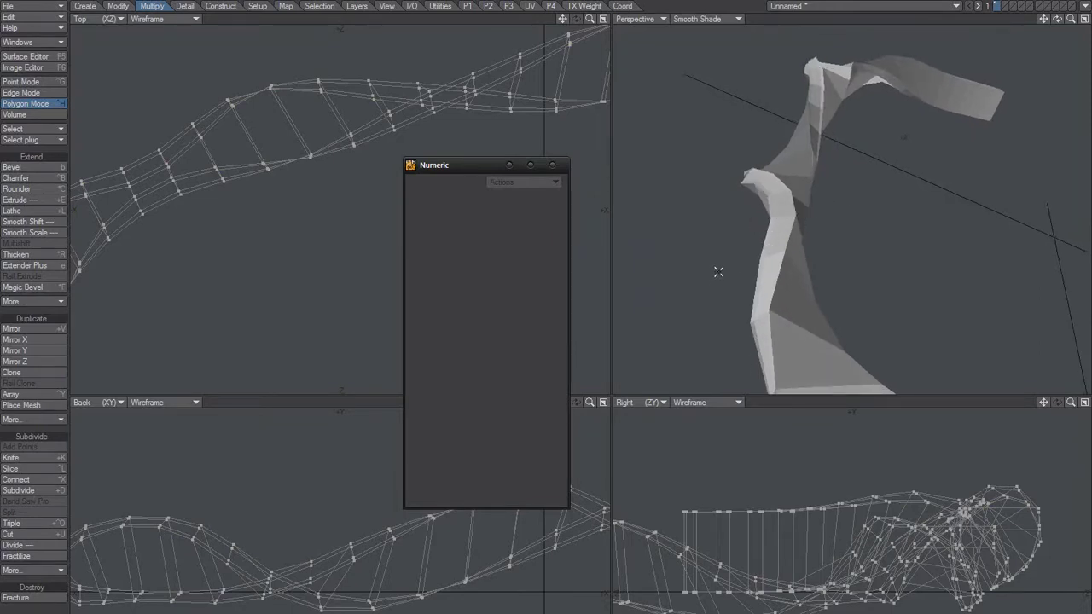
# Step: Turn on subdivision for the thickened strip and leave no polygons selected
pyautogui.press('Tab')
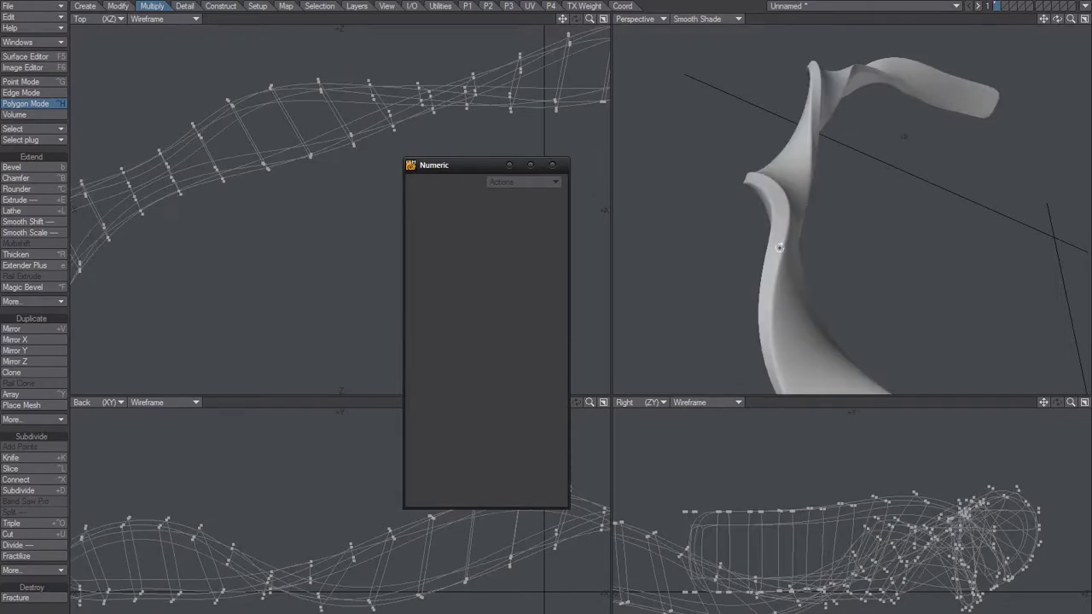
pyautogui.keyDown('alt'); pyautogui.moveTo(780, 249); pyautogui.dragTo(905, 241); pyautogui.keyUp('alt')
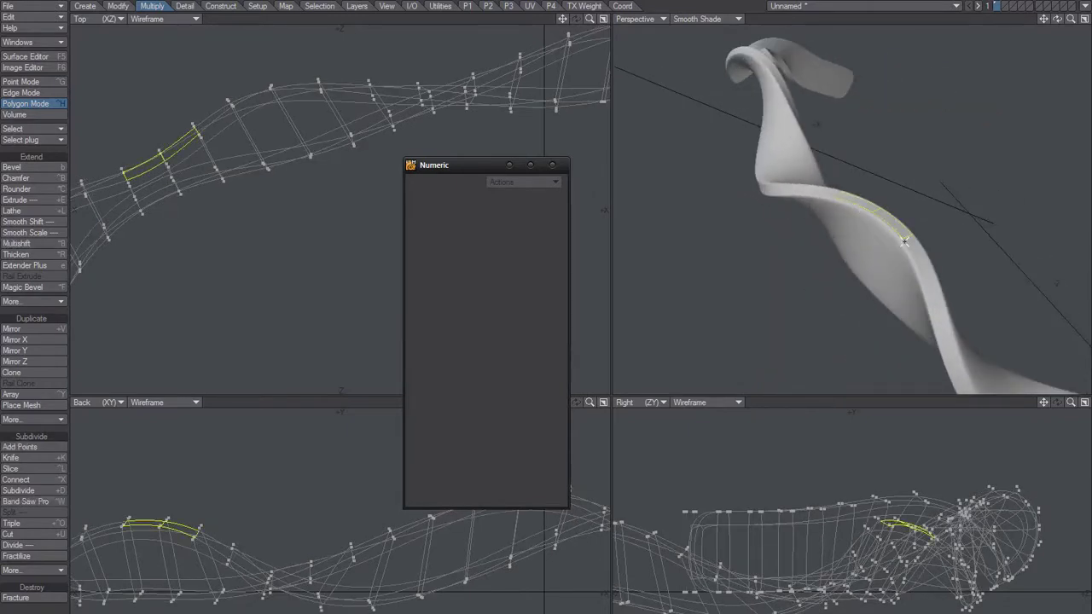
pyautogui.press('/')
# Step: Examine the smooth thickened strip from several angles, checking the twisted sections and their edges
pyautogui.keyDown('alt'); pyautogui.moveTo(788, 217); pyautogui.dragTo(704, 76); pyautogui.keyUp('alt')
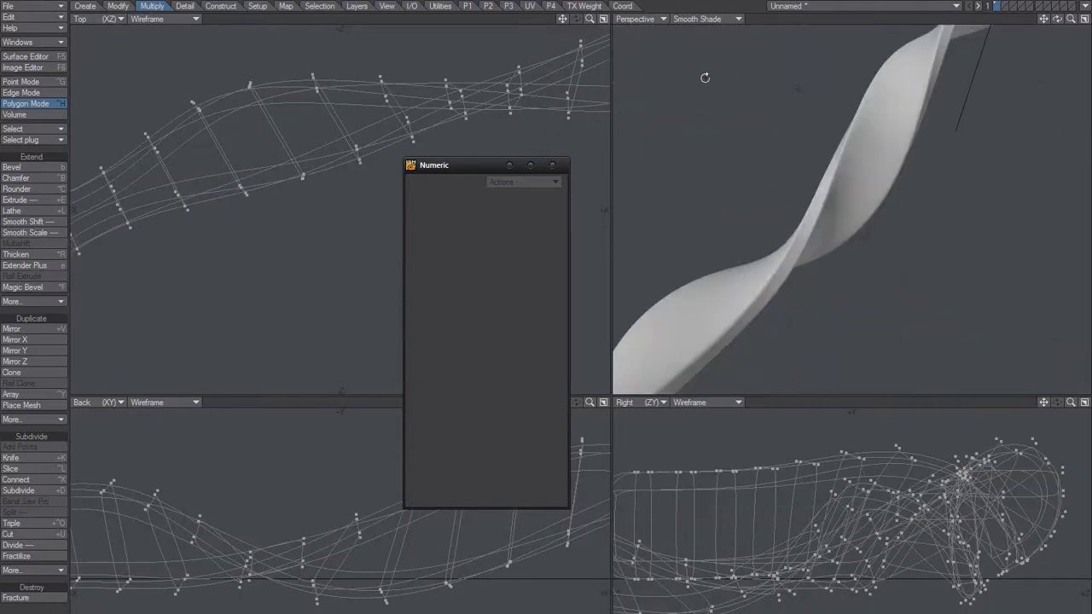
pyautogui.keyDown('ctrl'); pyautogui.keyDown('alt'); pyautogui.moveTo(852, 154); pyautogui.dragTo(851, 149); pyautogui.keyUp('alt'); pyautogui.keyUp('ctrl')
pyautogui.keyDown('alt'); pyautogui.moveTo(913, 115); pyautogui.dragTo(1033, 88); pyautogui.keyUp('alt')
pyautogui.keyDown('alt'); pyautogui.moveTo(831, 185); pyautogui.dragTo(742, 193); pyautogui.keyUp('alt')
pyautogui.keyDown('ctrl'); pyautogui.keyDown('alt'); pyautogui.moveTo(742, 193); pyautogui.dragTo(802, 195); pyautogui.keyUp('alt'); pyautogui.keyUp('ctrl')
pyautogui.keyDown('alt'); pyautogui.keyDown('shift'); pyautogui.moveTo(802, 195); pyautogui.dragTo(785, 260); pyautogui.keyUp('shift'); pyautogui.keyUp('alt')
pyautogui.keyDown('alt'); pyautogui.keyDown('shift'); pyautogui.moveTo(785, 260); pyautogui.dragTo(751, 295); pyautogui.keyUp('shift'); pyautogui.keyUp('alt')
pyautogui.keyDown('alt'); pyautogui.moveTo(751, 294); pyautogui.dragTo(860, 209); pyautogui.keyUp('alt')
pyautogui.moveTo(860, 210)
pyautogui.keyDown('alt'); pyautogui.mouseDown()
pyautogui.moveTo(865, 231)
pyautogui.moveTo(851, 211)
pyautogui.moveTo(895, 202)
pyautogui.moveTo(868, 212)
pyautogui.mouseUp(); pyautogui.keyUp('alt')
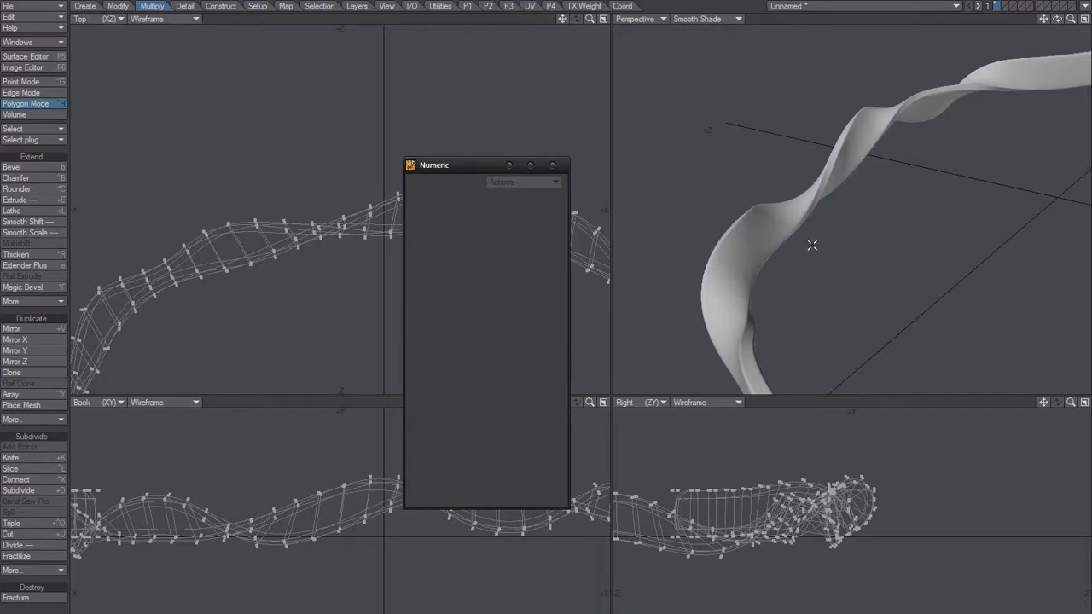
pyautogui.keyDown('alt'); pyautogui.moveTo(785, 324); pyautogui.dragTo(913, 270); pyautogui.keyUp('alt')
pyautogui.keyDown('alt'); pyautogui.keyDown('shift'); pyautogui.moveTo(849, 224); pyautogui.dragTo(775, 267); pyautogui.keyUp('shift'); pyautogui.keyUp('alt')
pyautogui.keyDown('alt'); pyautogui.moveTo(774, 266); pyautogui.dragTo(752, 245); pyautogui.keyUp('alt')
pyautogui.keyDown('alt'); pyautogui.keyDown('shift'); pyautogui.moveTo(806, 210); pyautogui.dragTo(861, 241); pyautogui.keyUp('shift'); pyautogui.keyUp('alt')
pyautogui.keyDown('alt'); pyautogui.moveTo(862, 241); pyautogui.dragTo(849, 197); pyautogui.keyUp('alt')
pyautogui.keyDown('alt'); pyautogui.moveTo(849, 197); pyautogui.dragTo(854, 188); pyautogui.keyUp('alt')
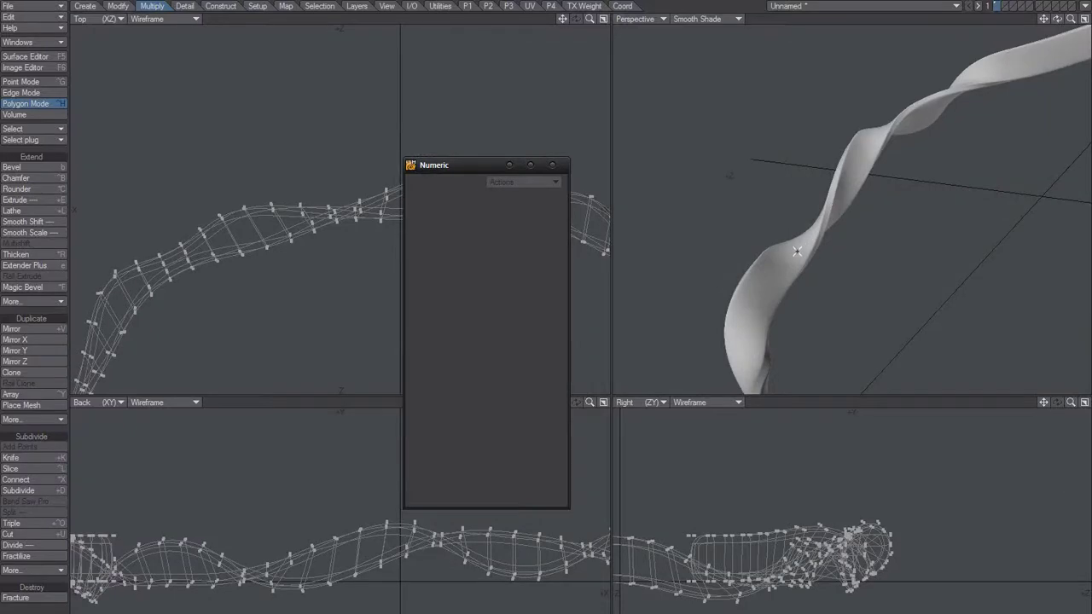